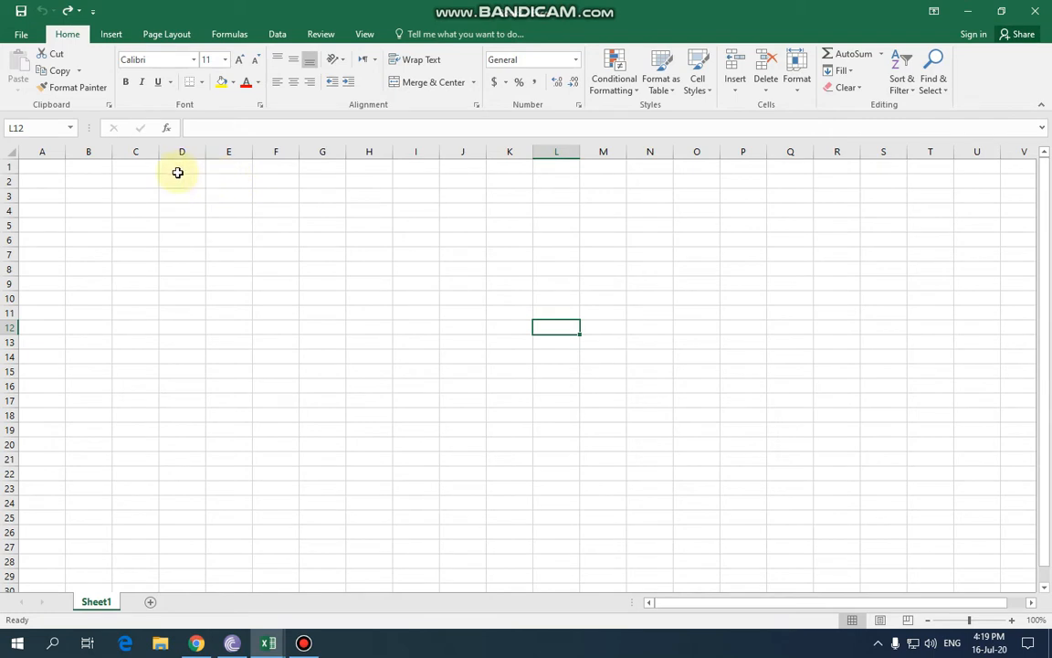
After viewing the protection options, merge D1:I1 and enter the 'Result Sheet' title.
left_click(20, 33)
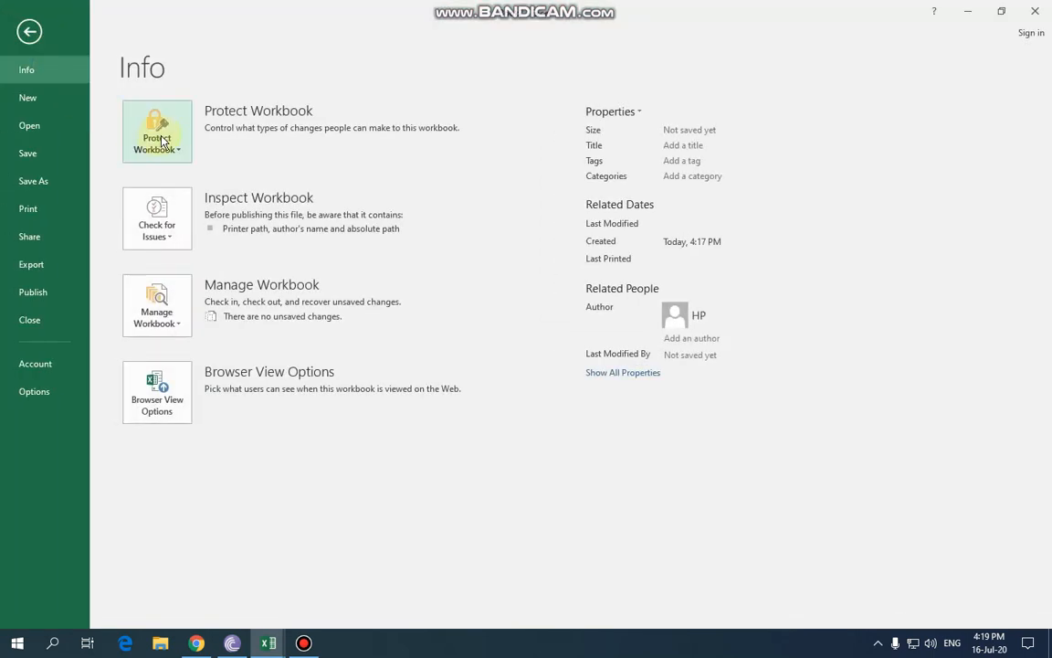
left_click(180, 156)
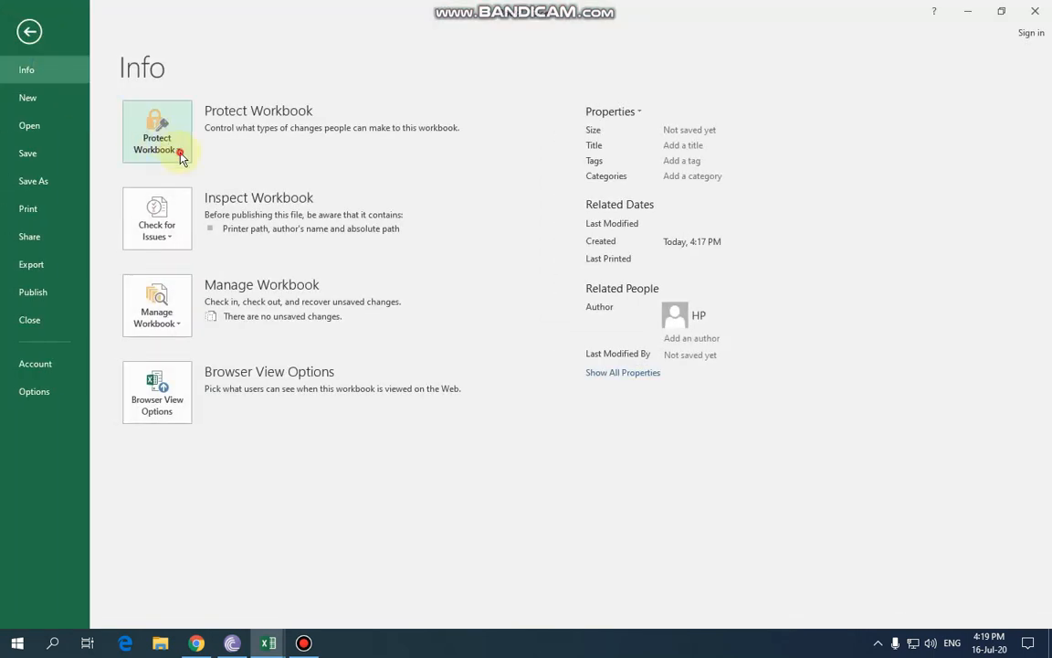
left_click(30, 31)
left_click_drag(182, 166, 414, 167)
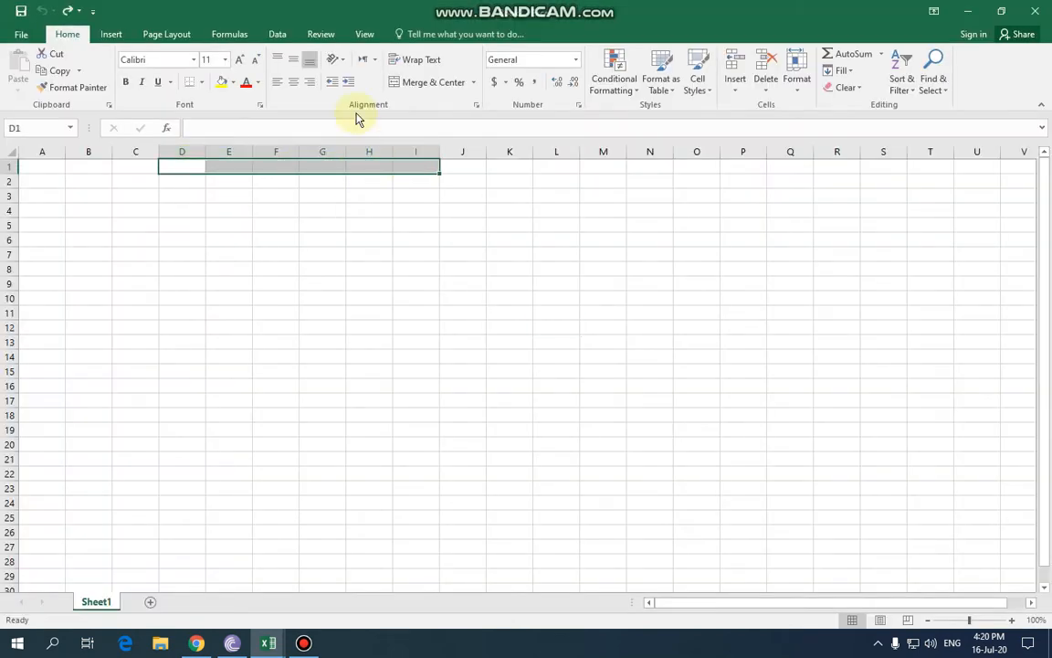
left_click(473, 84)
left_click(435, 137)
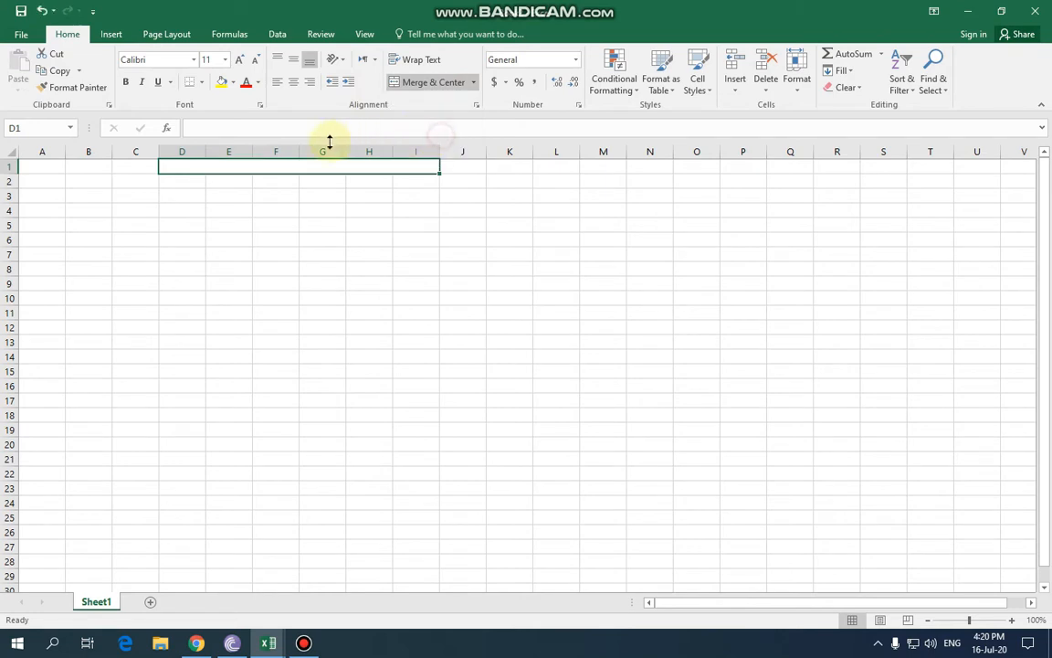
type("Result Sheet")
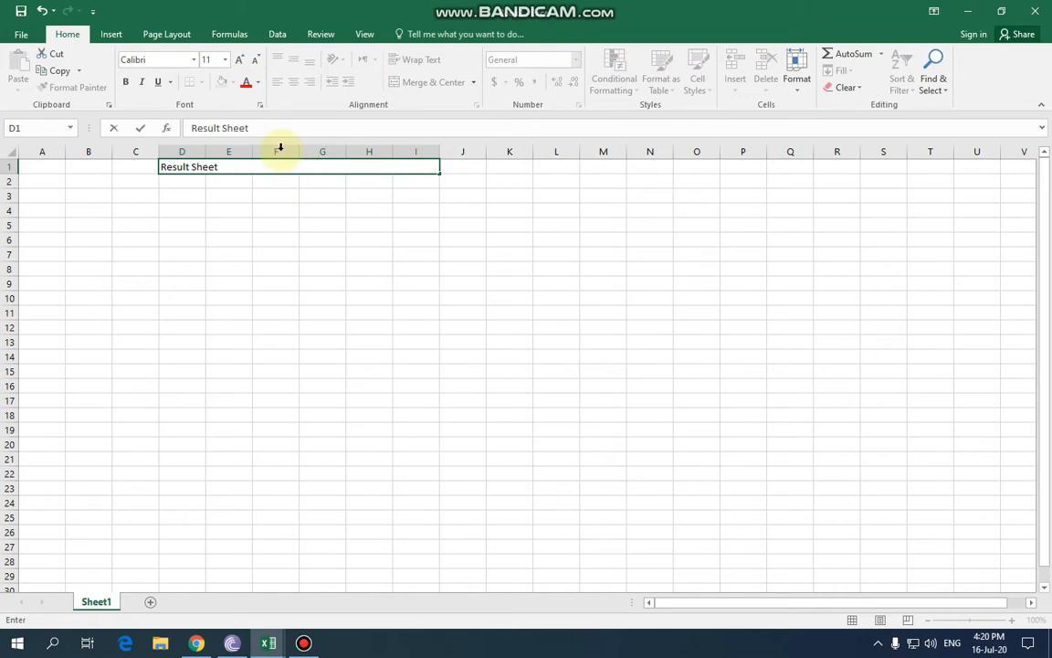
left_click(277, 223)
left_click(227, 164)
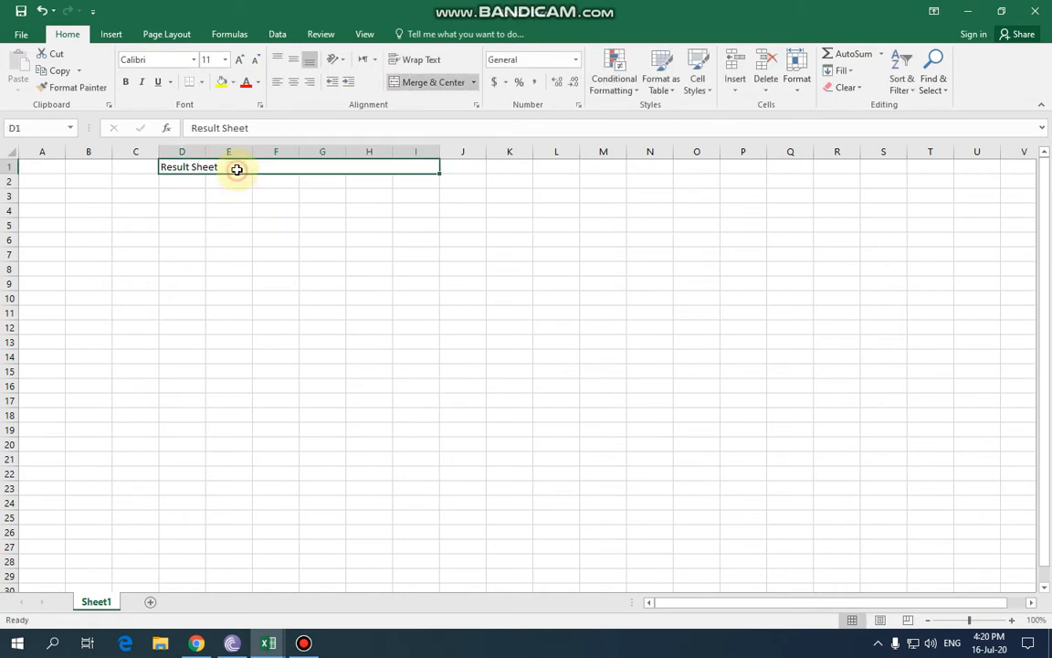
Format the title at 20 pt, bold and underlined, centred horizontally and vertically.
left_click(240, 60)
left_click(239, 61)
left_click(239, 61)
left_click(239, 60)
left_click(239, 61)
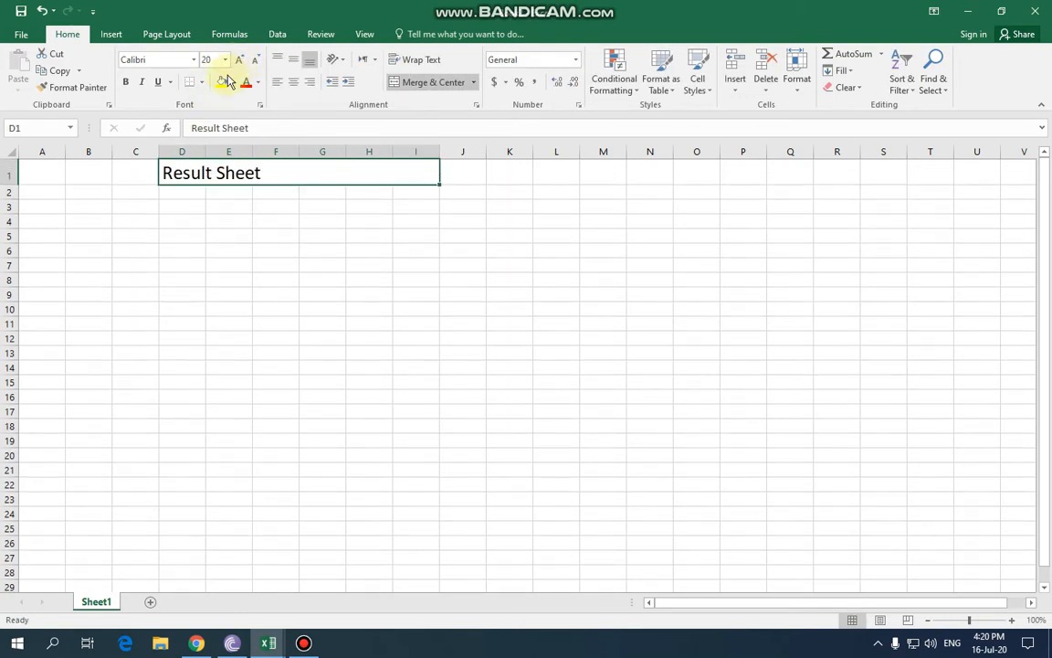
left_click(126, 83)
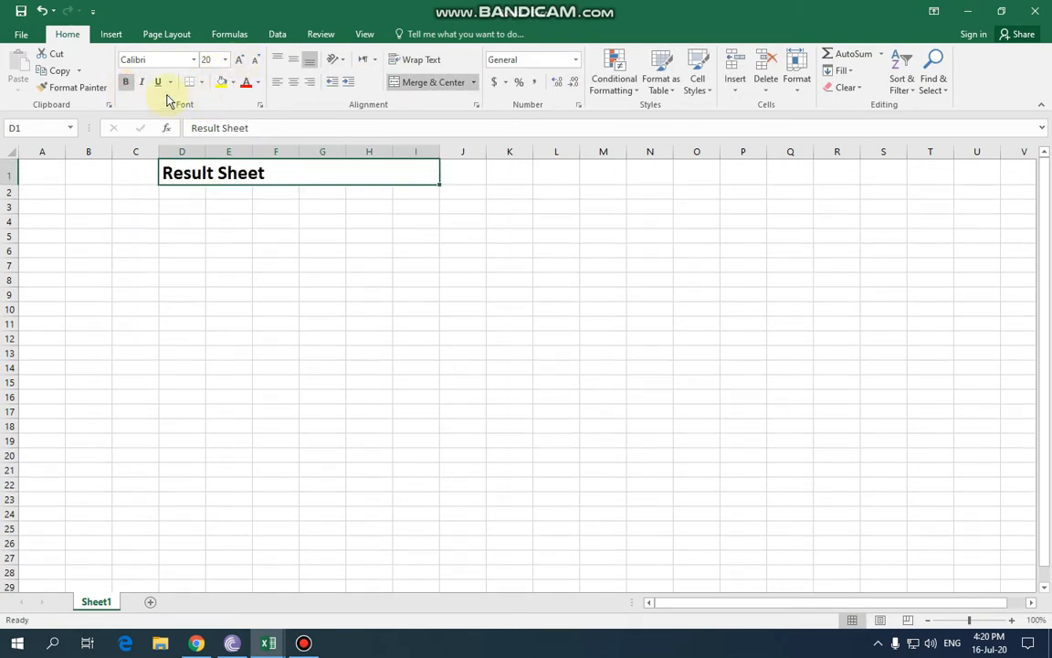
left_click(157, 82)
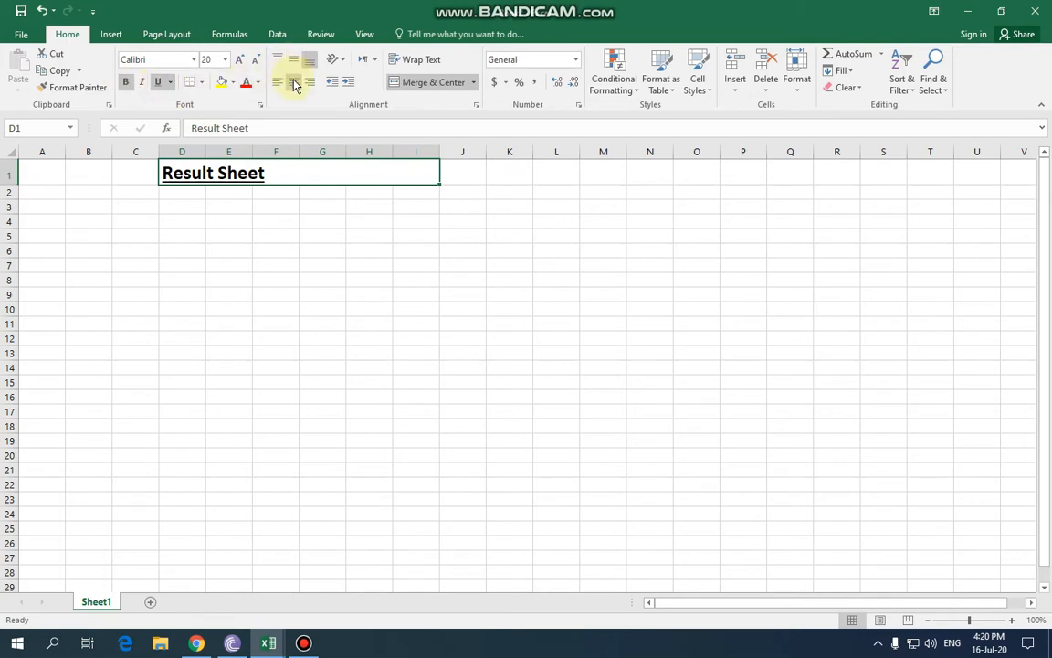
left_click(293, 81)
left_click(290, 61)
left_click(395, 216)
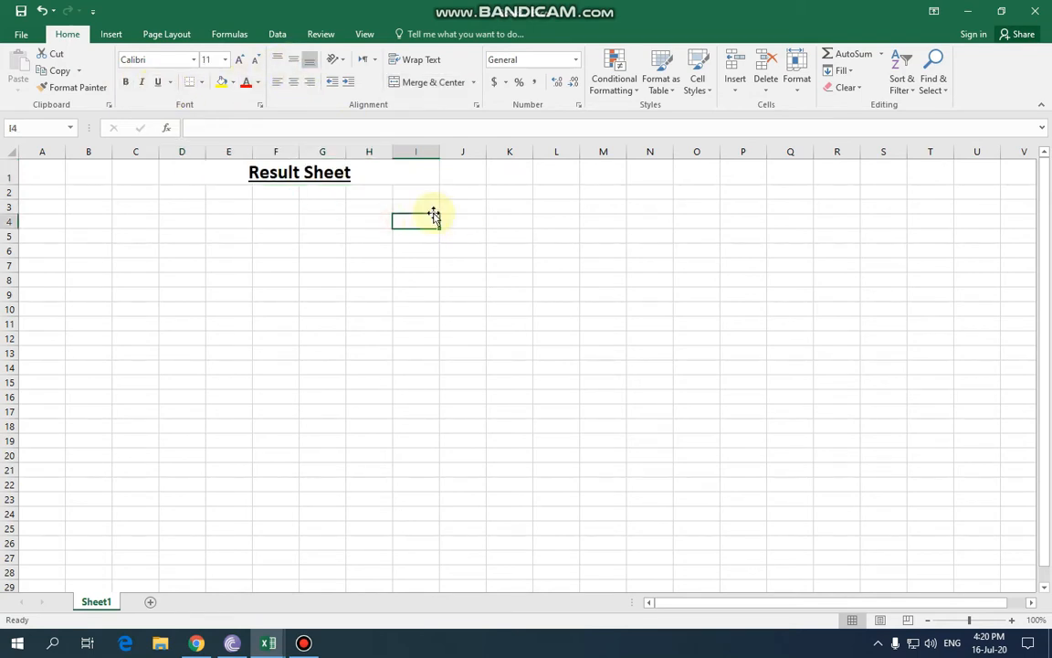
Make the header cells D2:I2 bold at 12 pt.
left_click(193, 192)
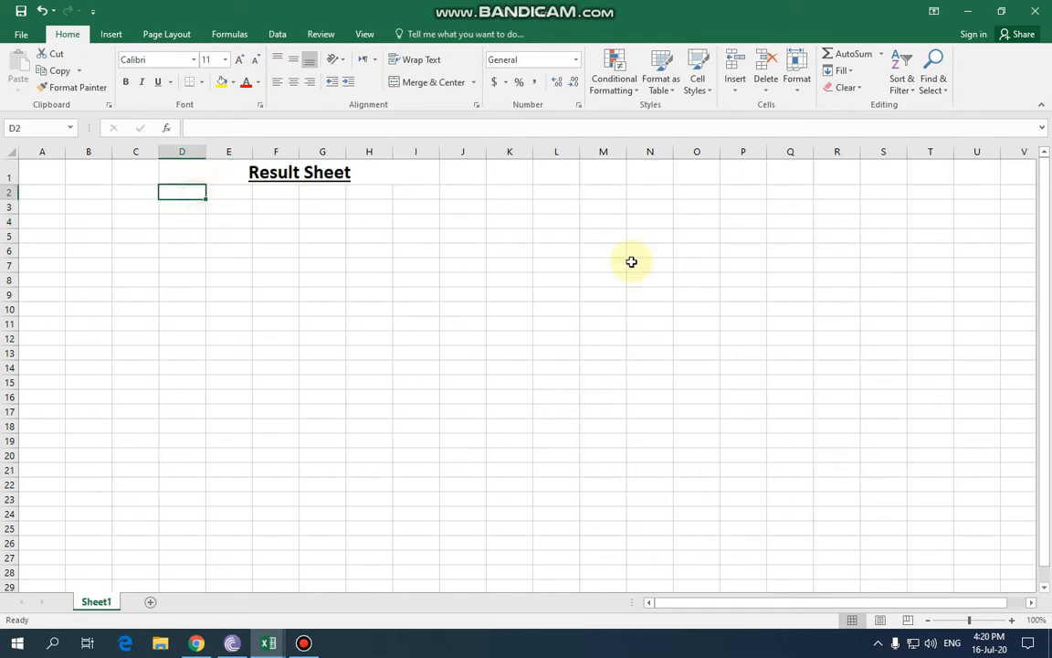
left_click(407, 193)
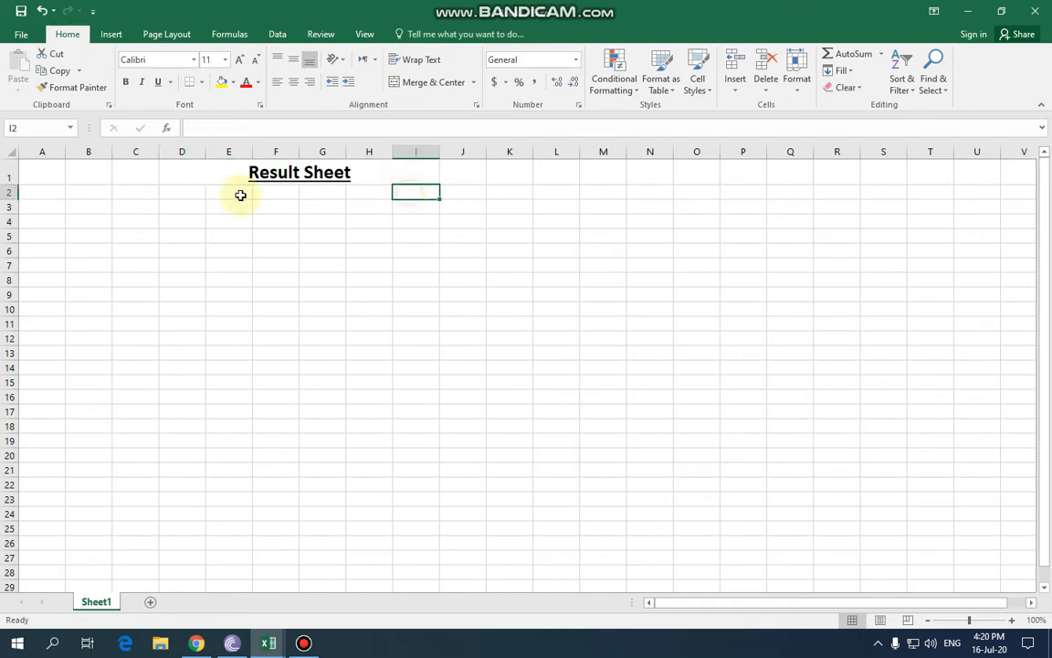
left_click(176, 192, "shift")
left_click(127, 84)
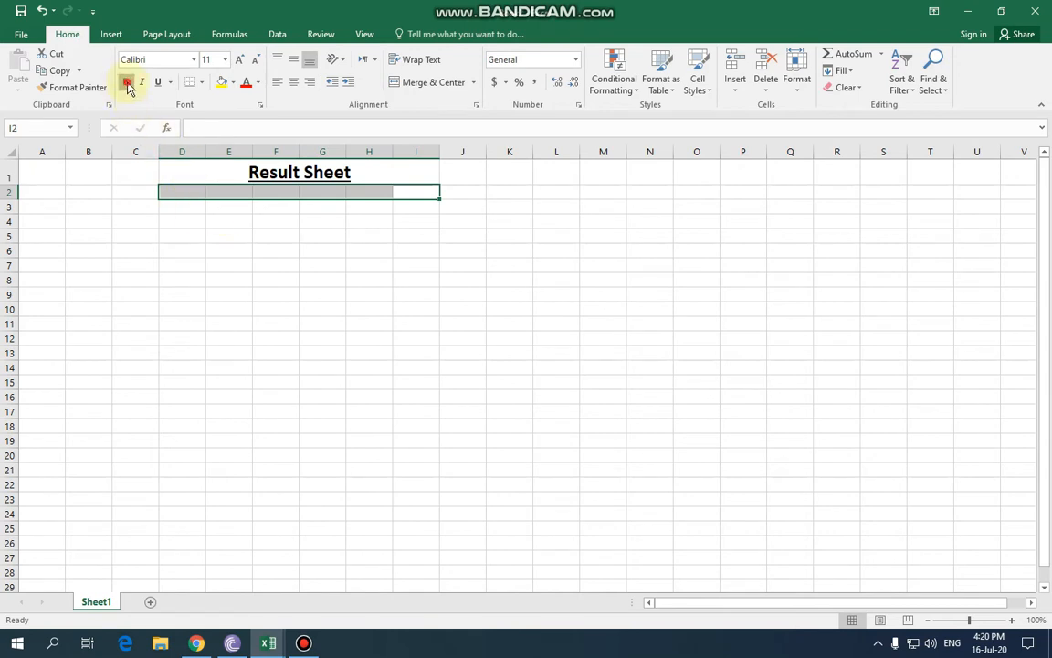
left_click(239, 60)
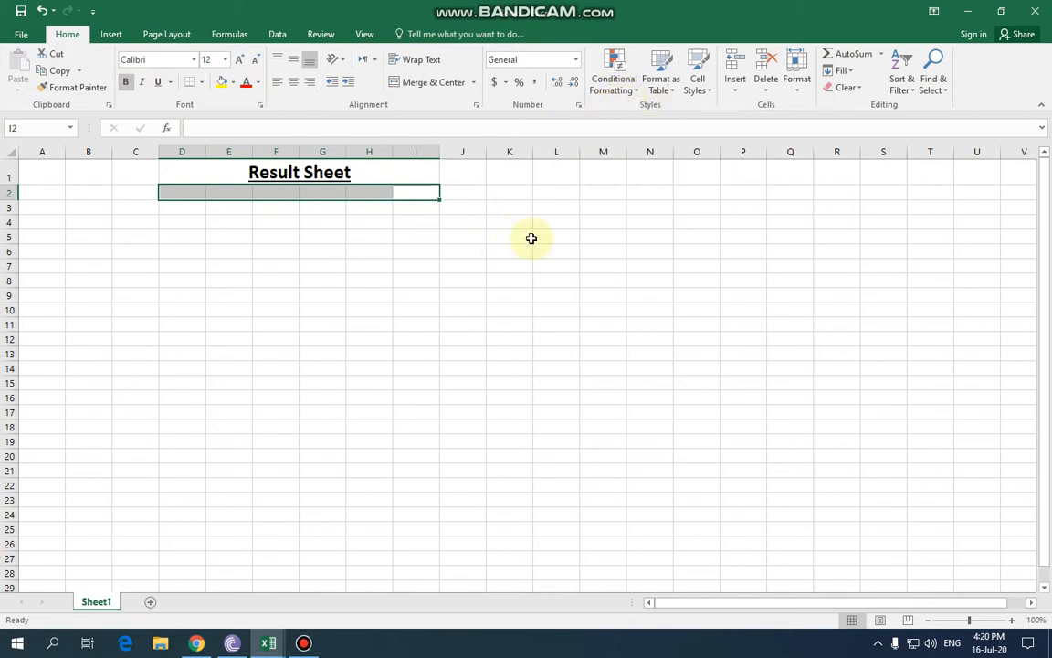
left_click(496, 249)
left_click(185, 191)
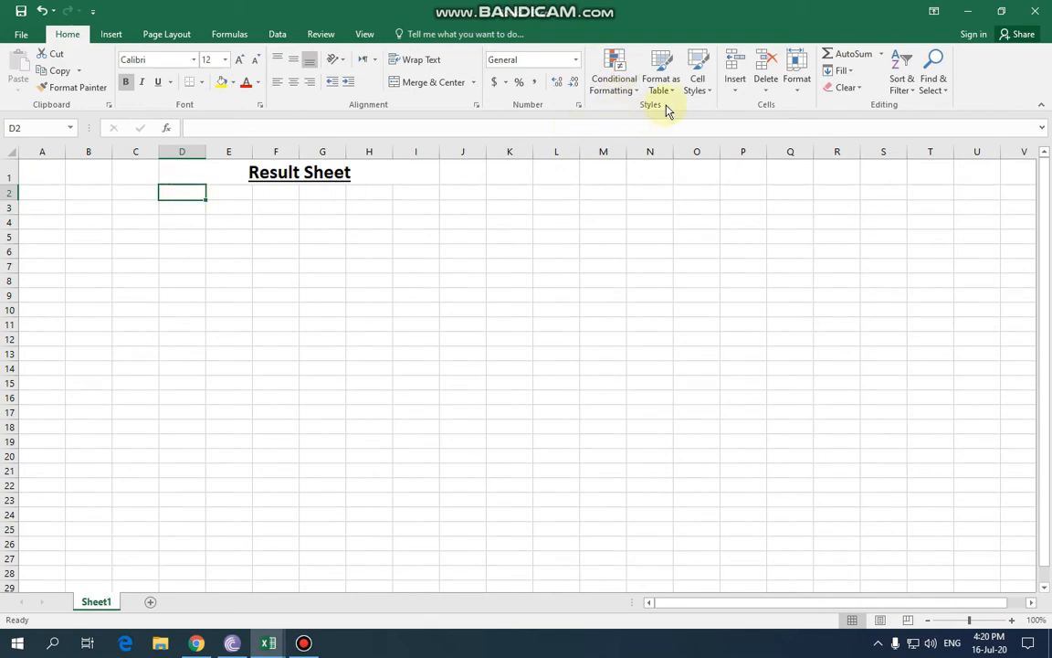
left_click(211, 224)
left_click(188, 195)
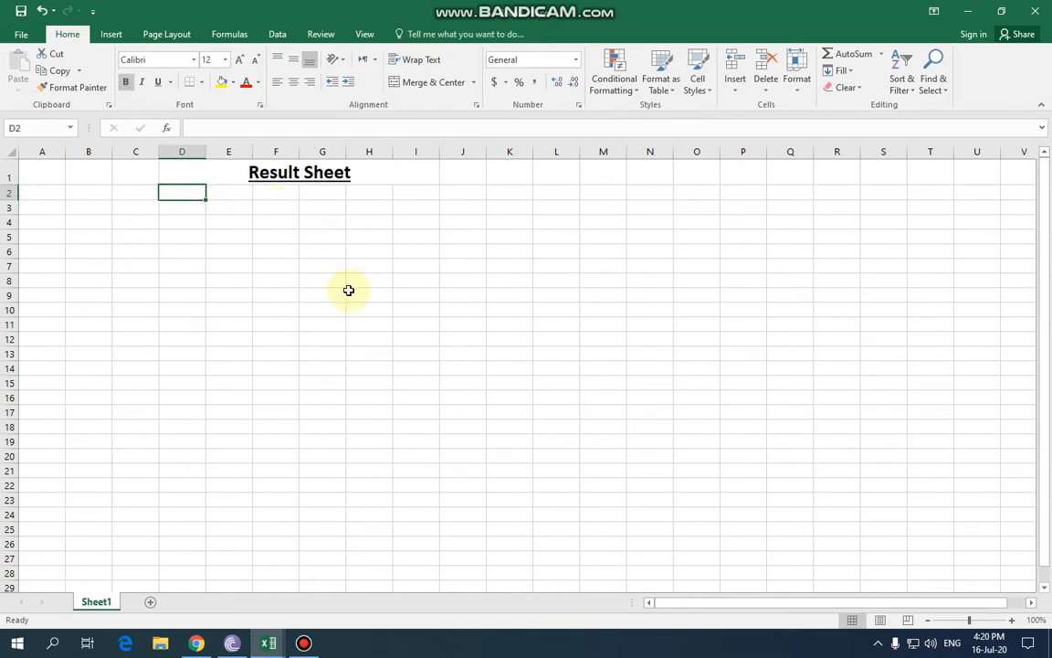
Enter the headings Eng, Math, Urdu, Pak Stu, Bio, Phy and Che across D2:J2.
type("ENg")
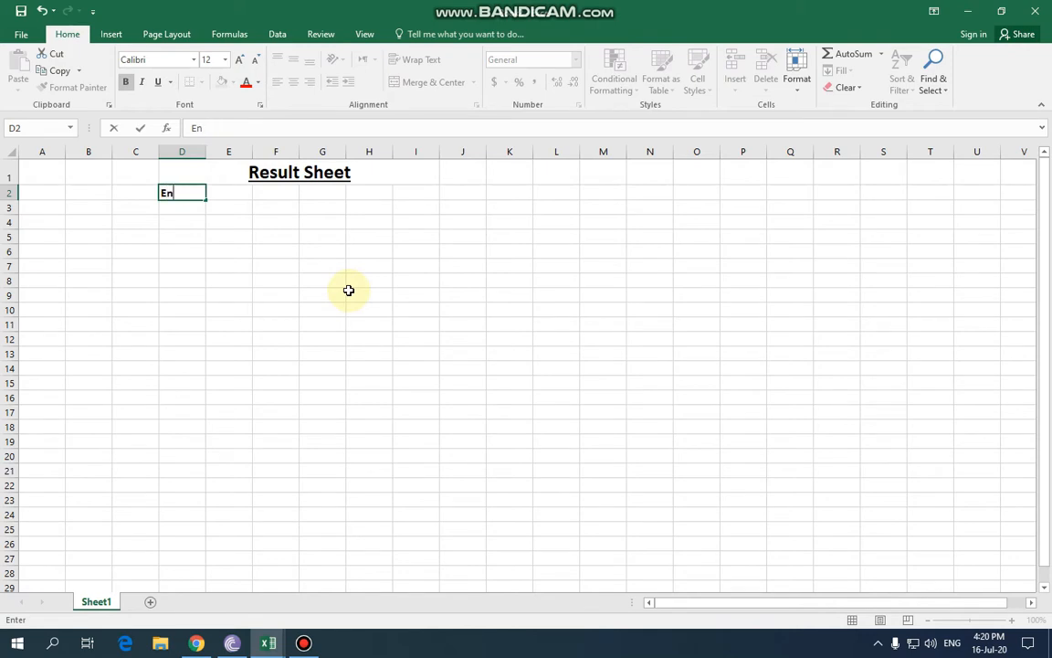
key("Tab")
type("Math")
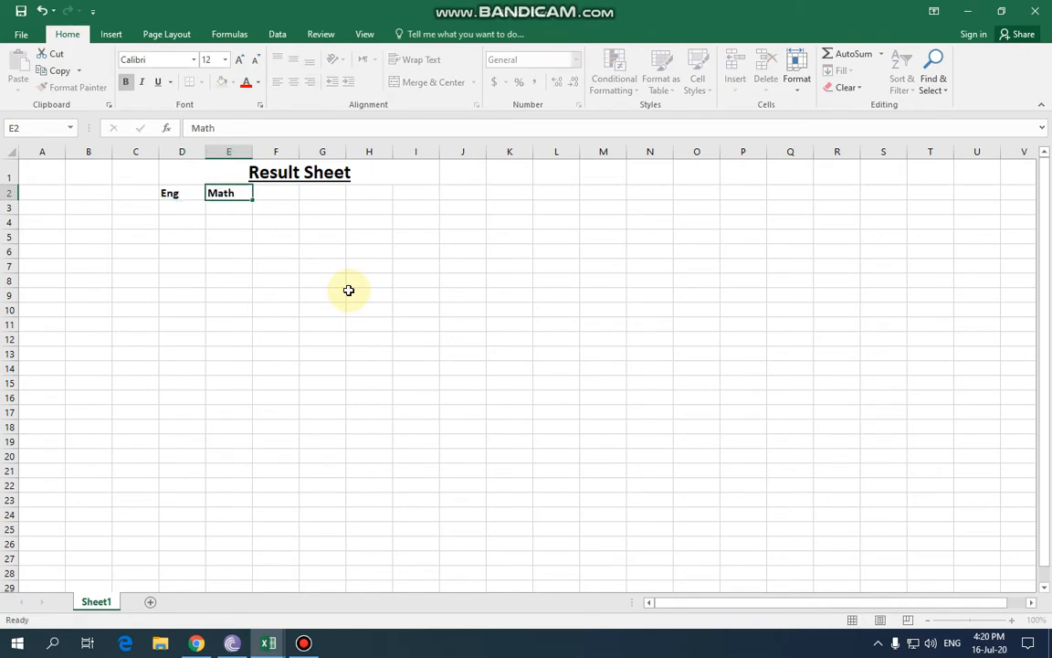
key("Tab")
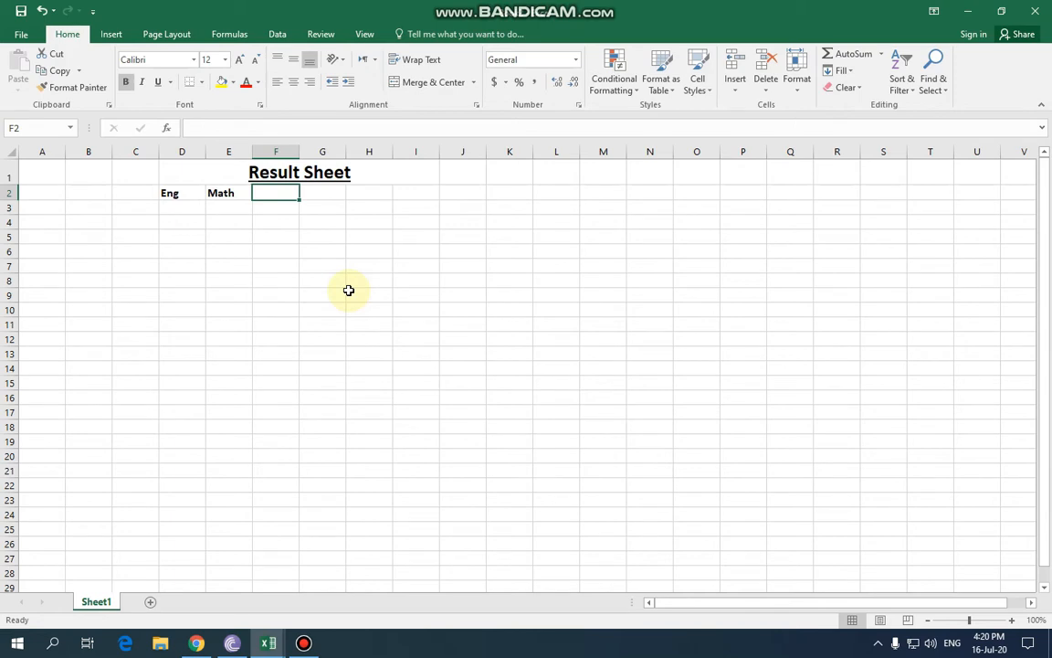
type("Urdu")
key("Tab")
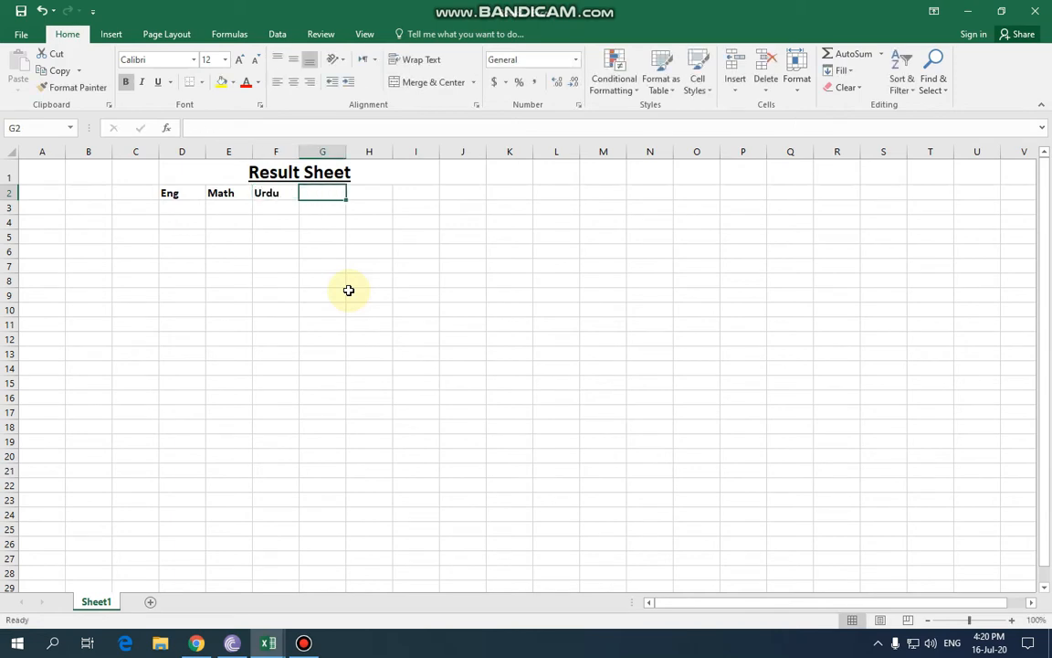
type("PP")
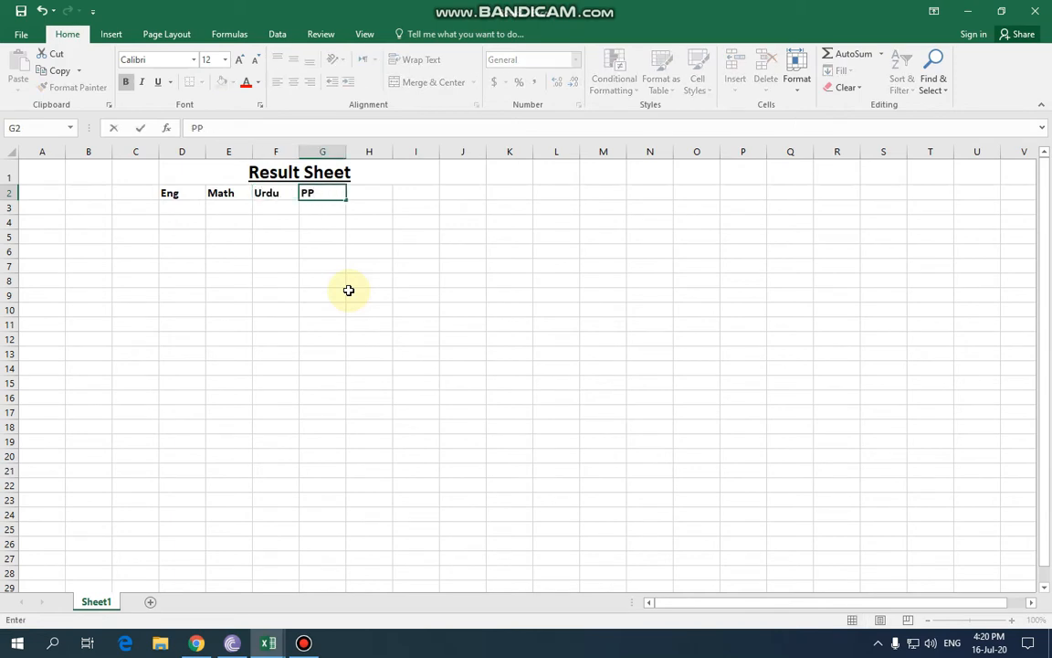
type("k Stu")
key("Tab")
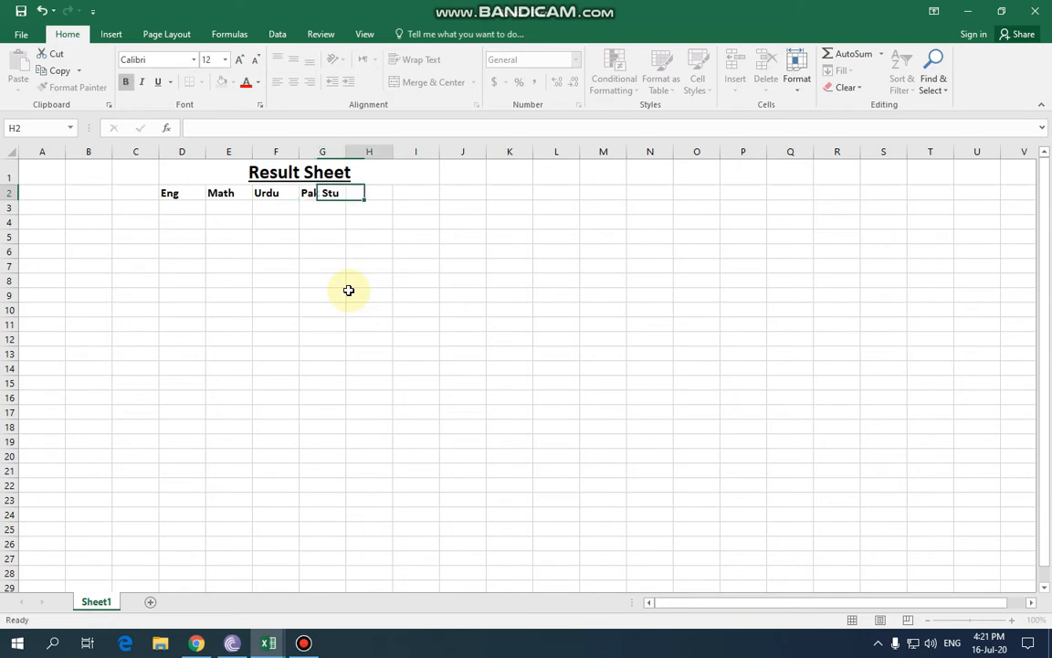
type("Bio")
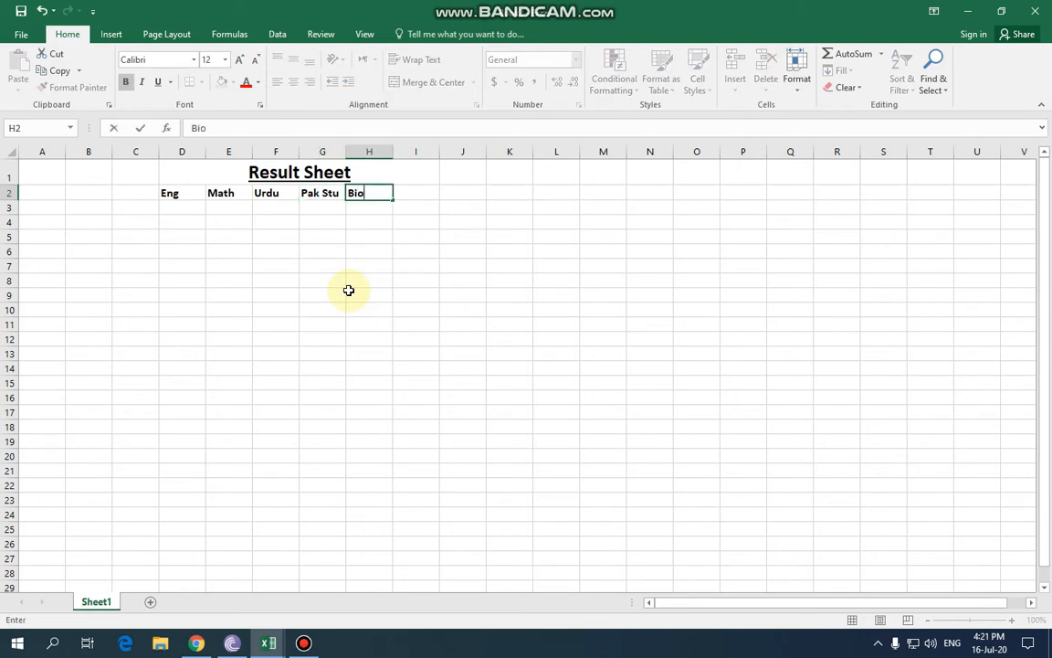
key("Tab")
type("Phy")
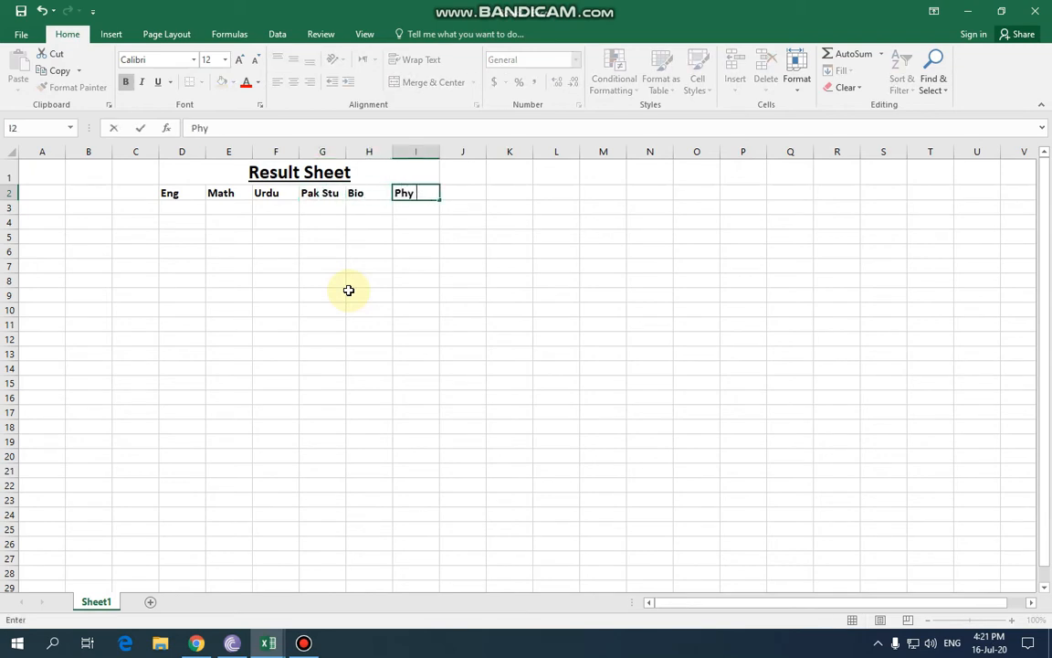
key("Tab")
type("Ch")
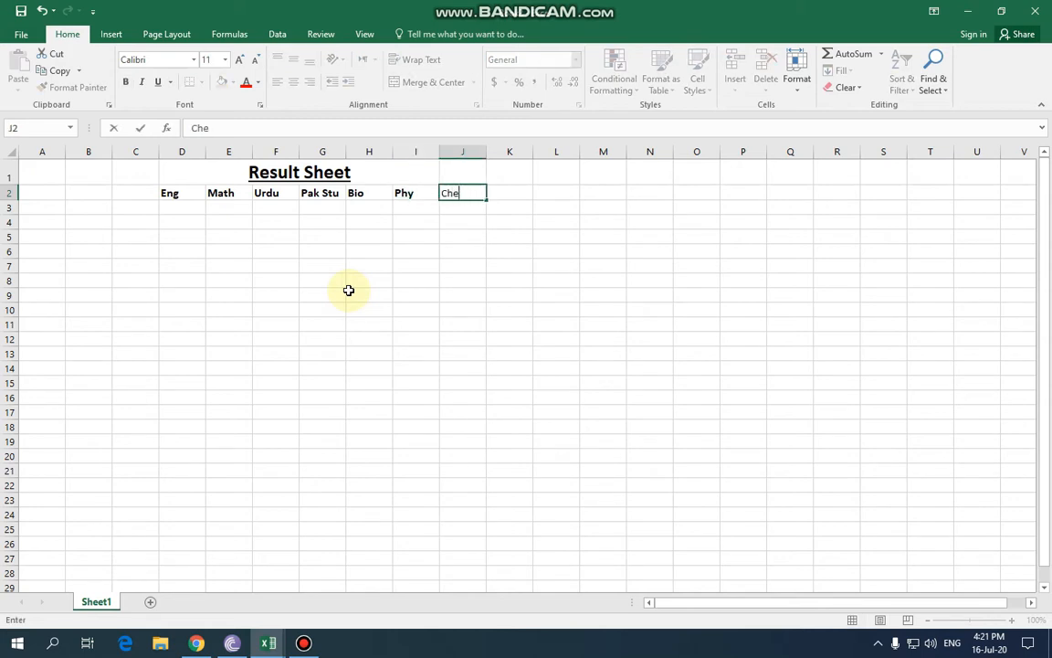
left_click(513, 325)
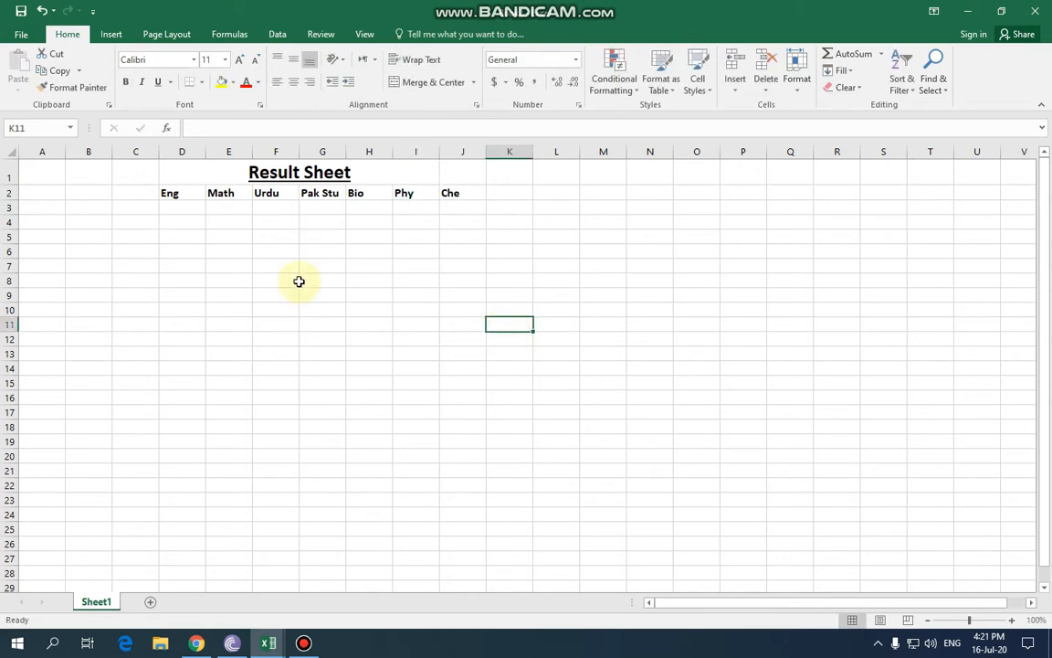
Enter the Eng marks 55, 41, 23, 91, 22 and 32 in D3:D8, correcting D6 to 91.
left_click(187, 212)
type("55")
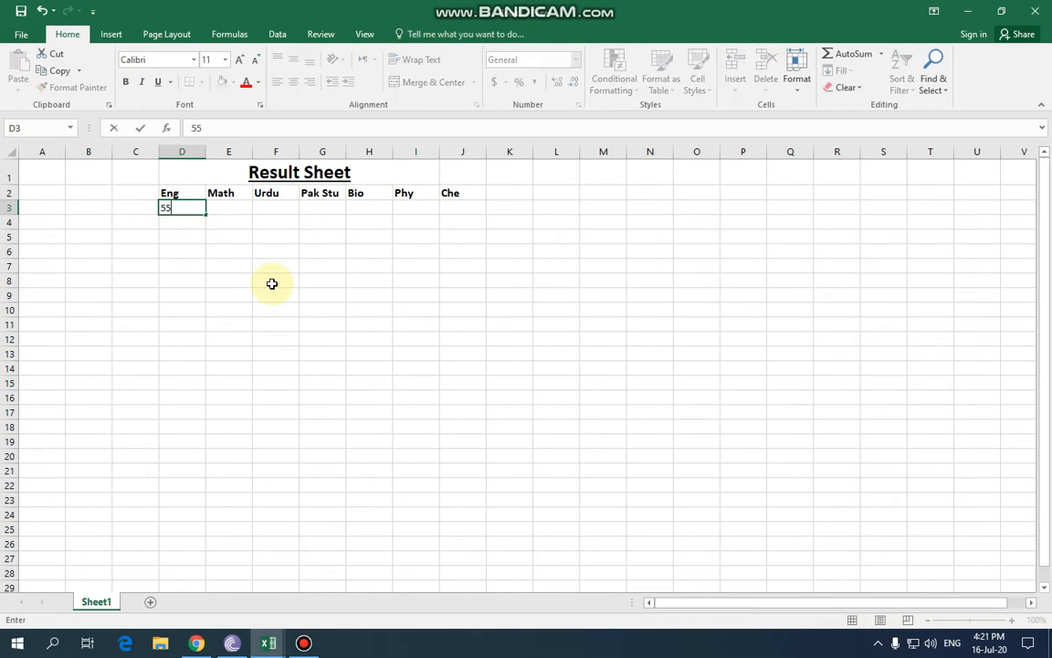
key("Return")
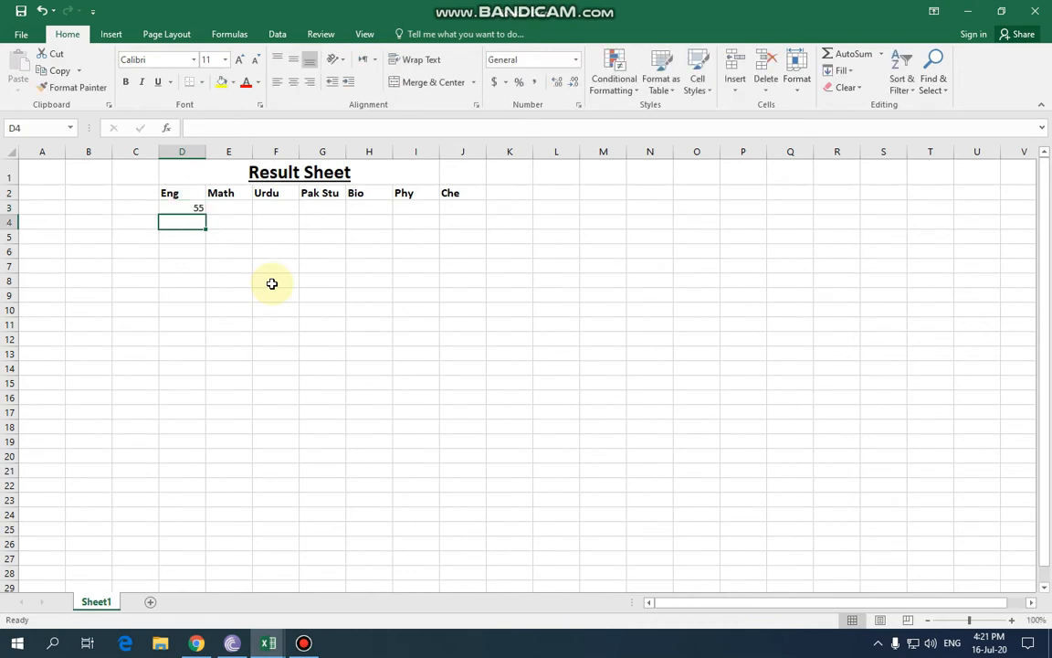
type("41")
key("Return")
type("23")
key("Return")
type("1")
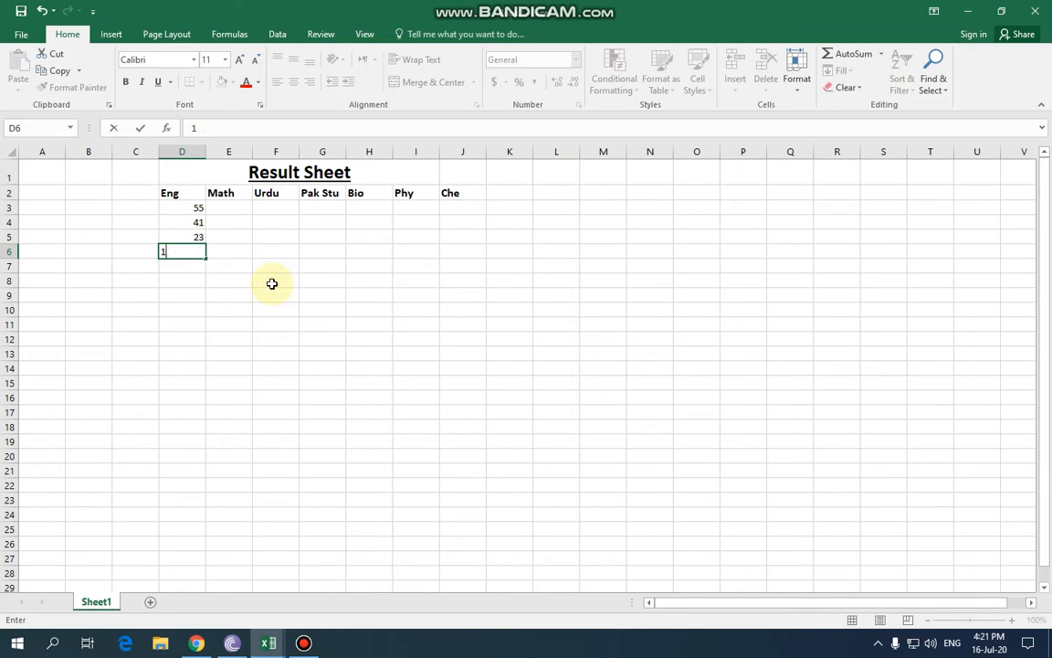
type("35")
key("Return")
key("Up")
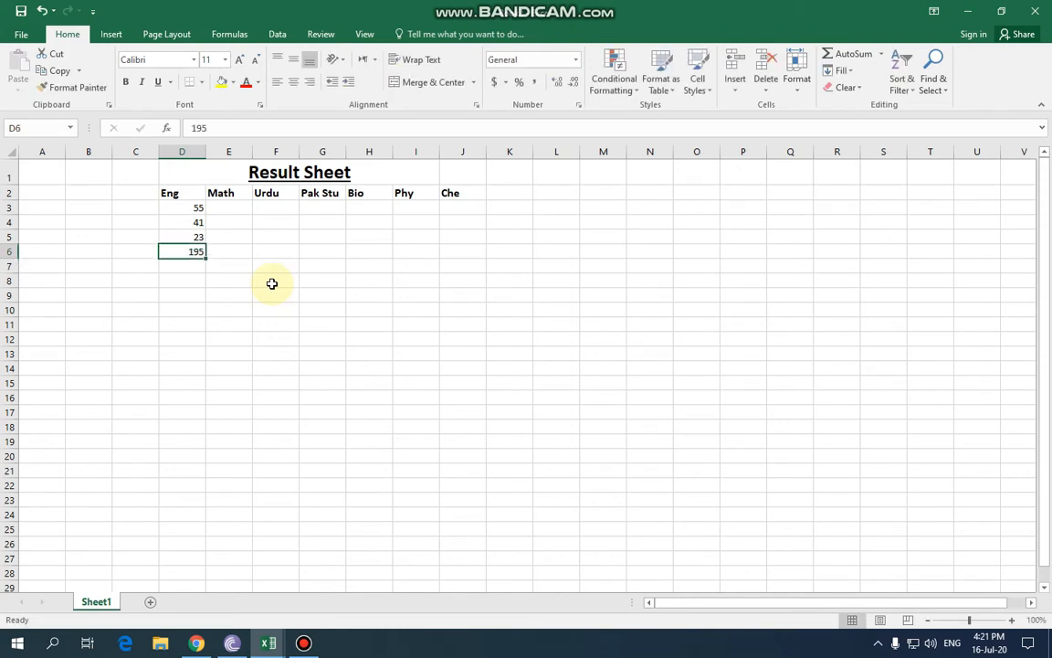
type("9")
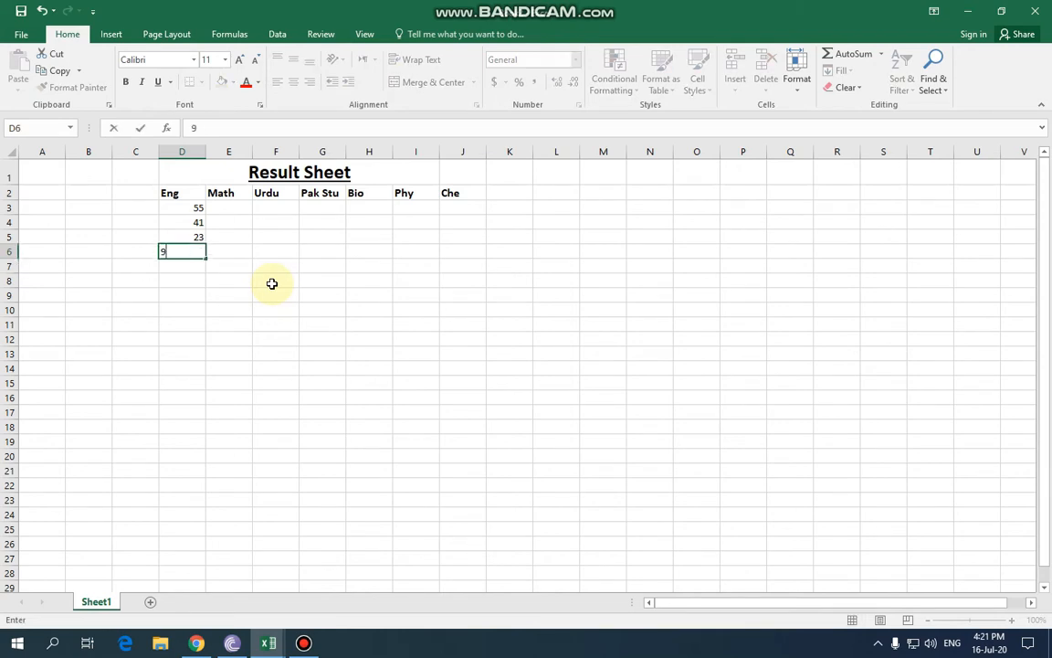
type("1")
key("Return")
type("22")
key("Return")
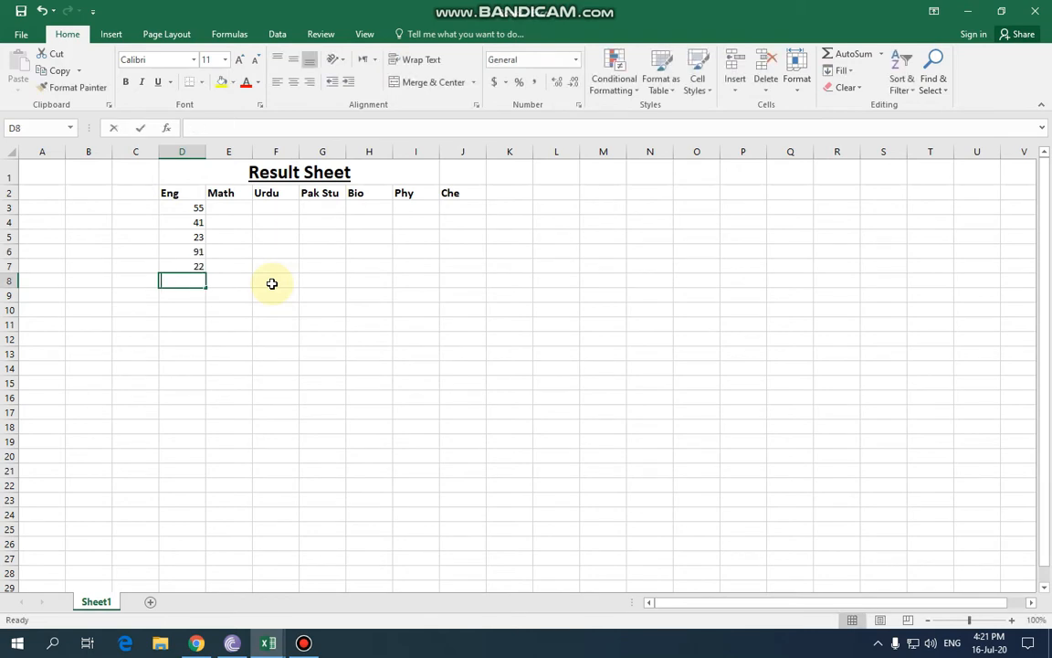
type("32")
key("Return")
key("Up")
Copy the Eng marks D3:D8 into E3:J8 under Math through Che.
left_click_drag(178, 210, 195, 284)
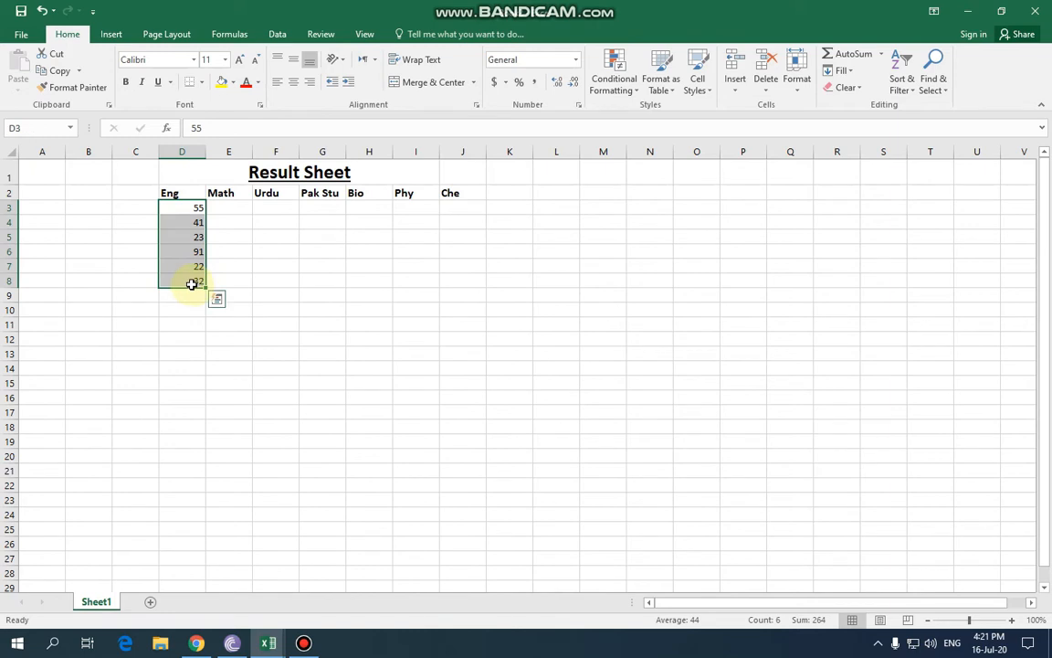
key("ctrl+c")
left_click_drag(223, 211, 446, 282)
key("ctrl+v")
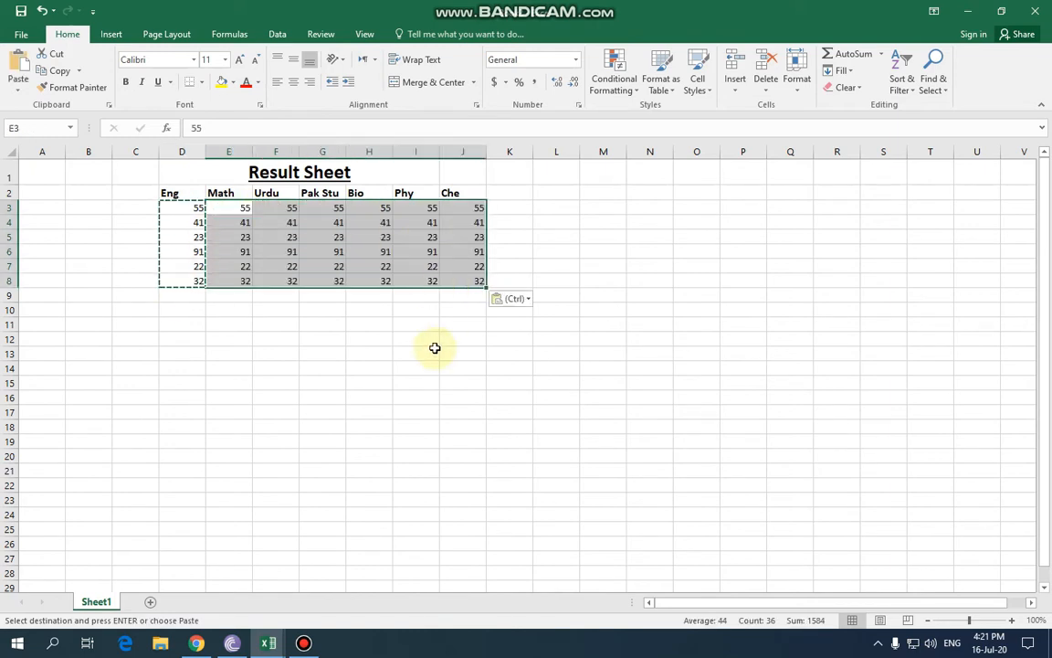
left_click(429, 353)
key("Escape")
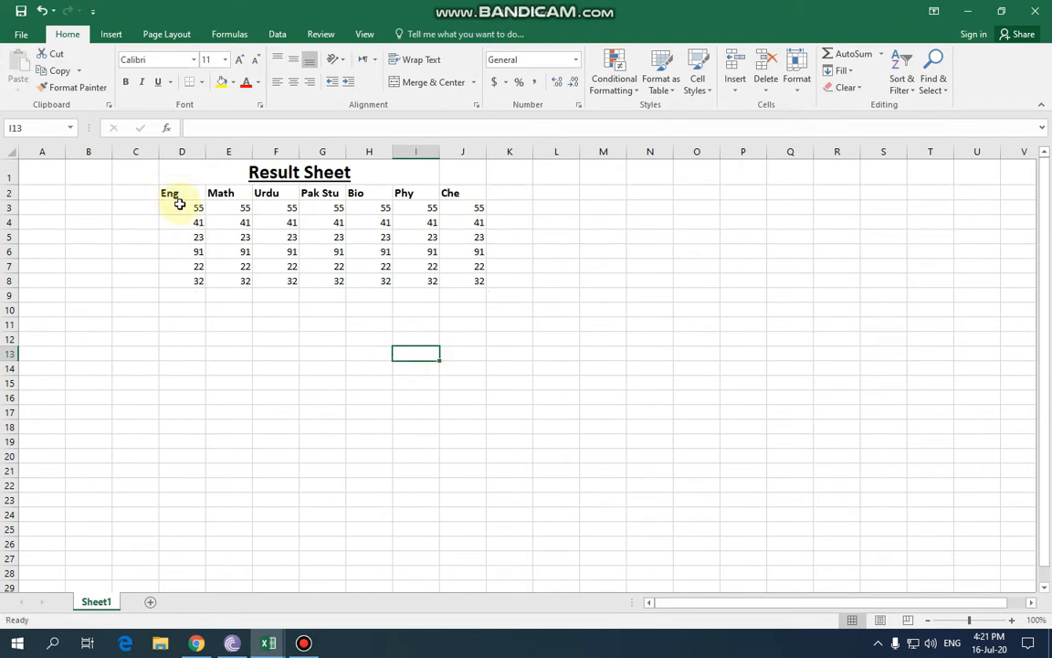
Undo the first paste, then copy D3:D8 again and paste it into E3:J8.
left_click_drag(179, 207, 197, 282)
key("ctrl+c")
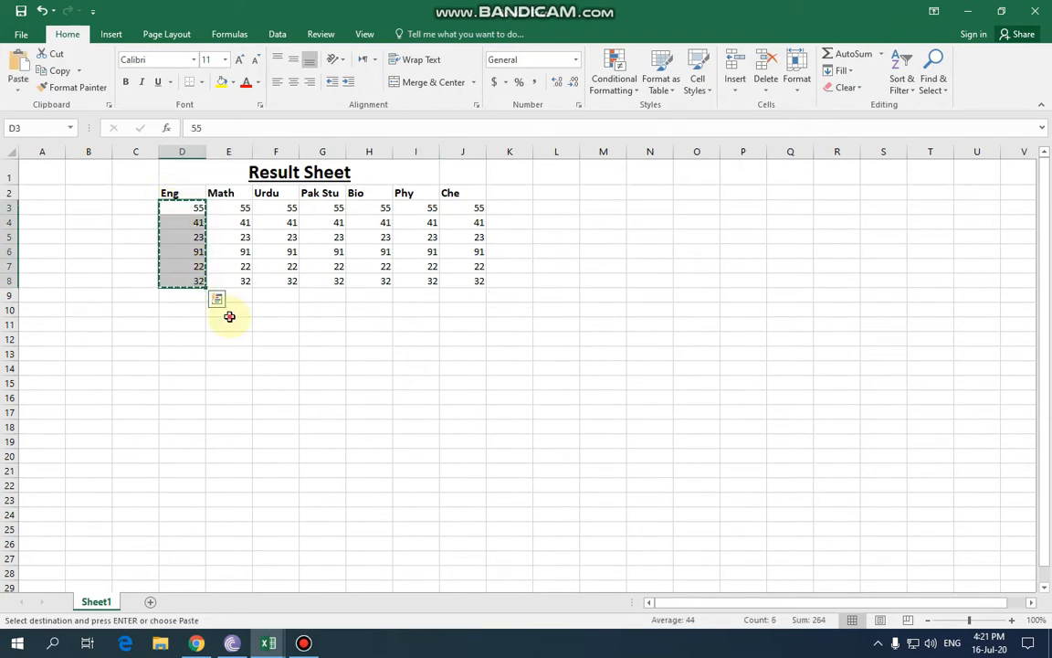
left_click(228, 313)
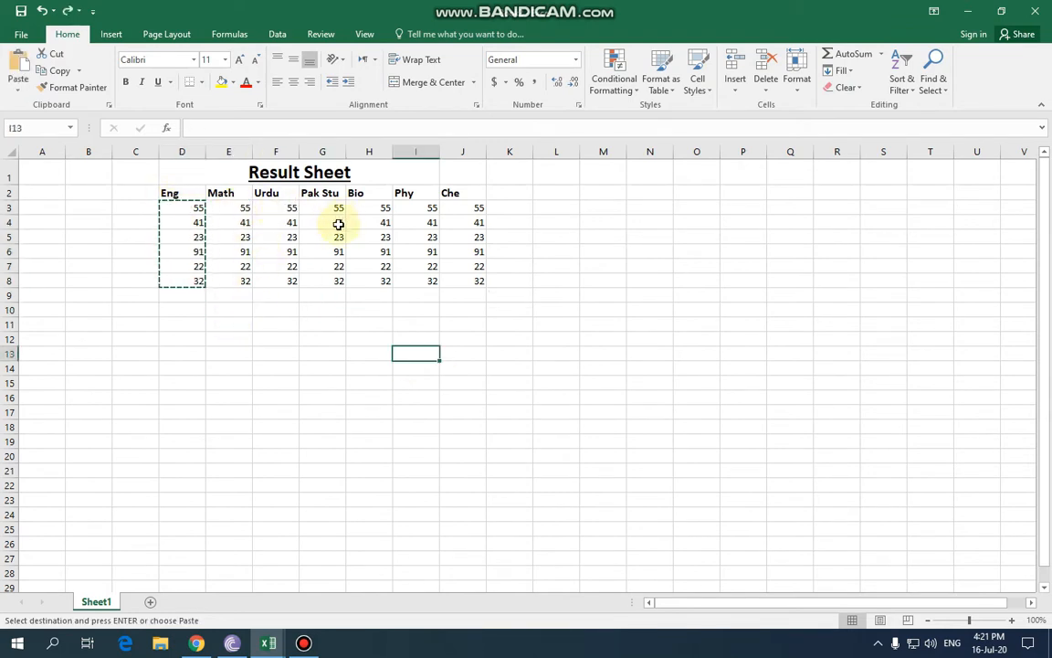
key("ctrl+z")
left_click(258, 324)
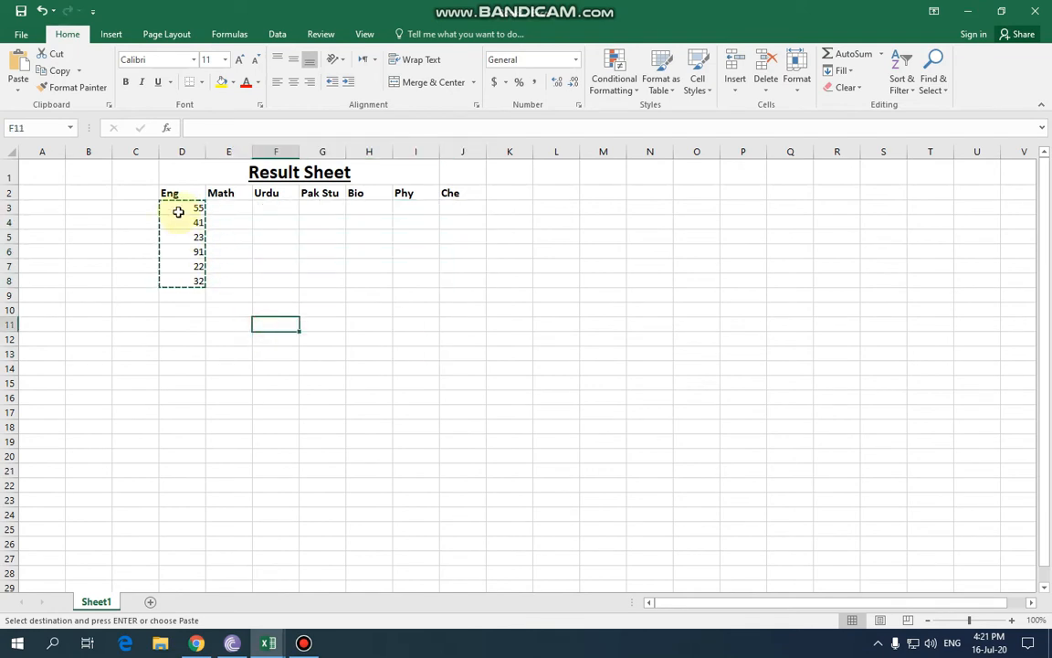
left_click_drag(223, 209, 456, 284)
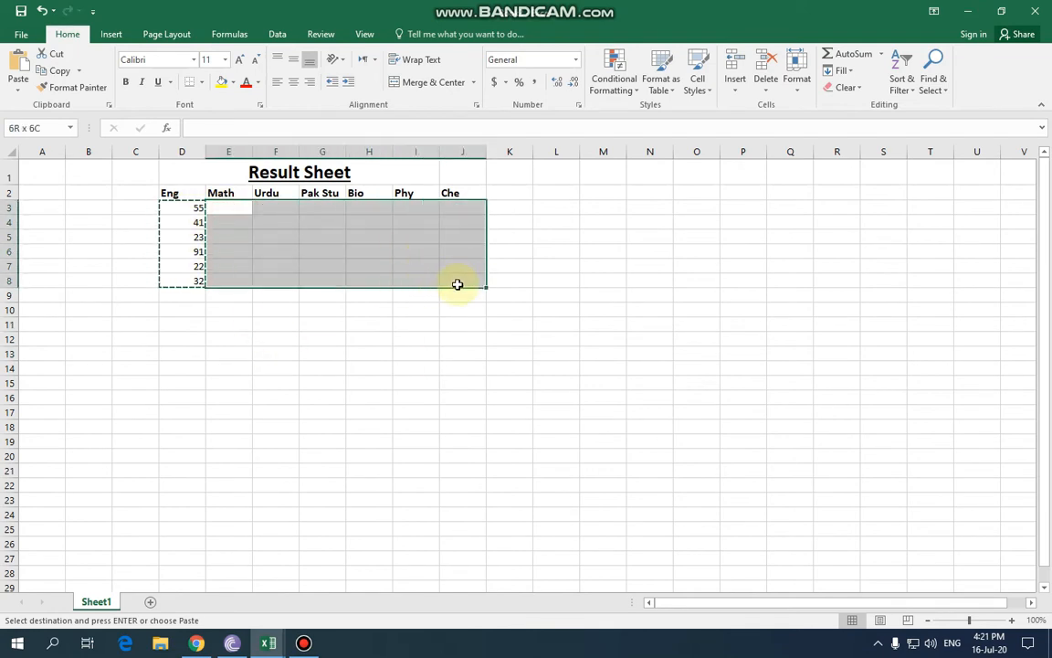
key("ctrl+v")
left_click(398, 341)
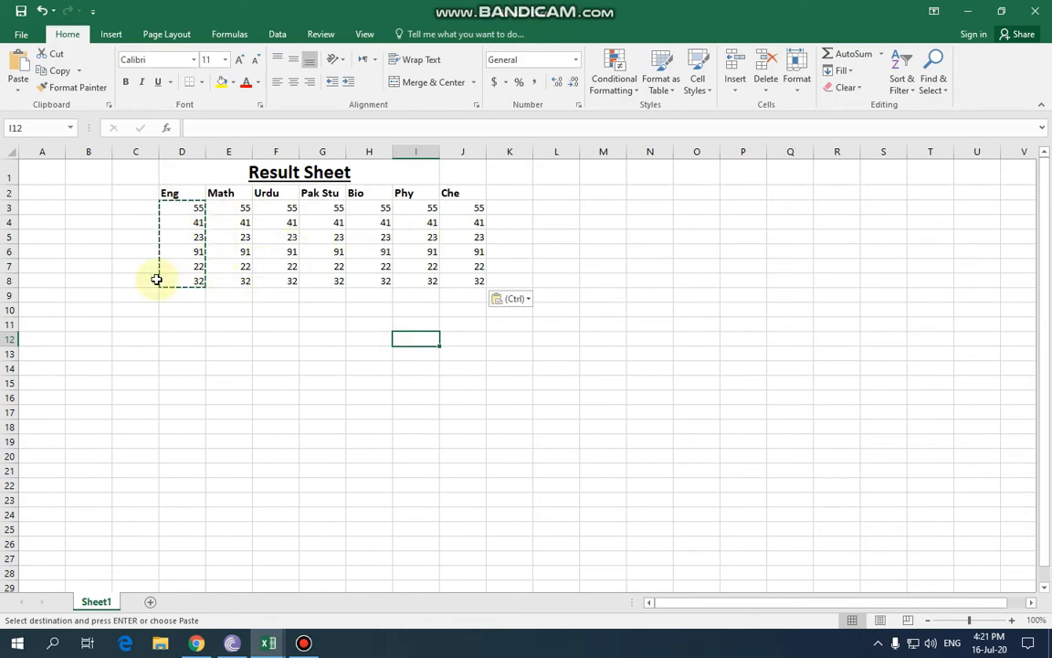
Discard a stray entry in C10, restore the pasted marks and cancel the copy.
left_click(225, 320)
left_click(128, 310)
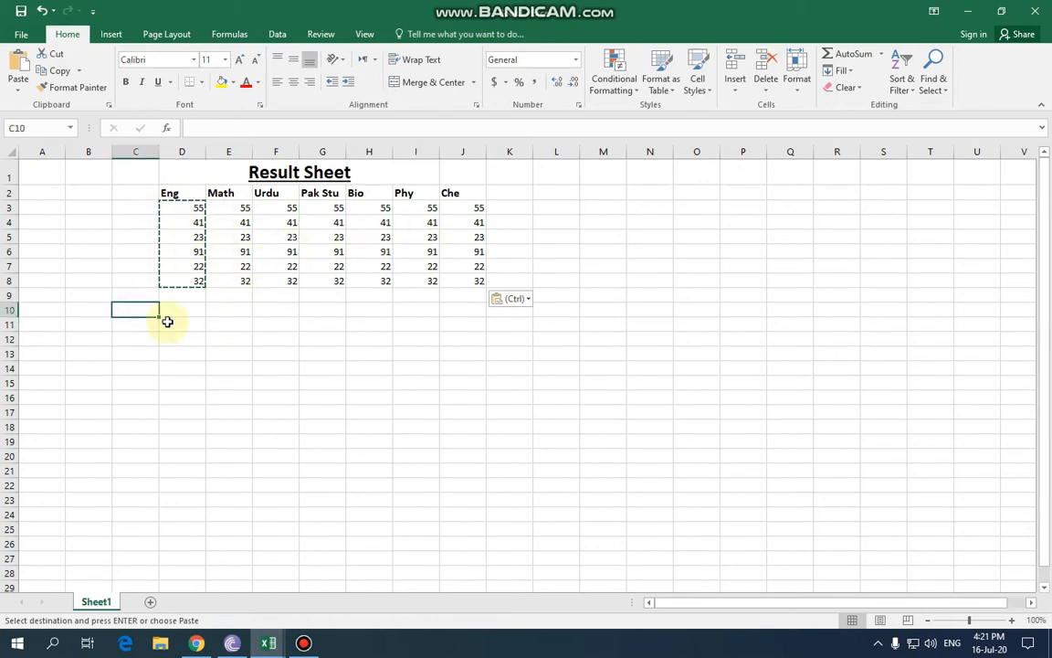
type("s")
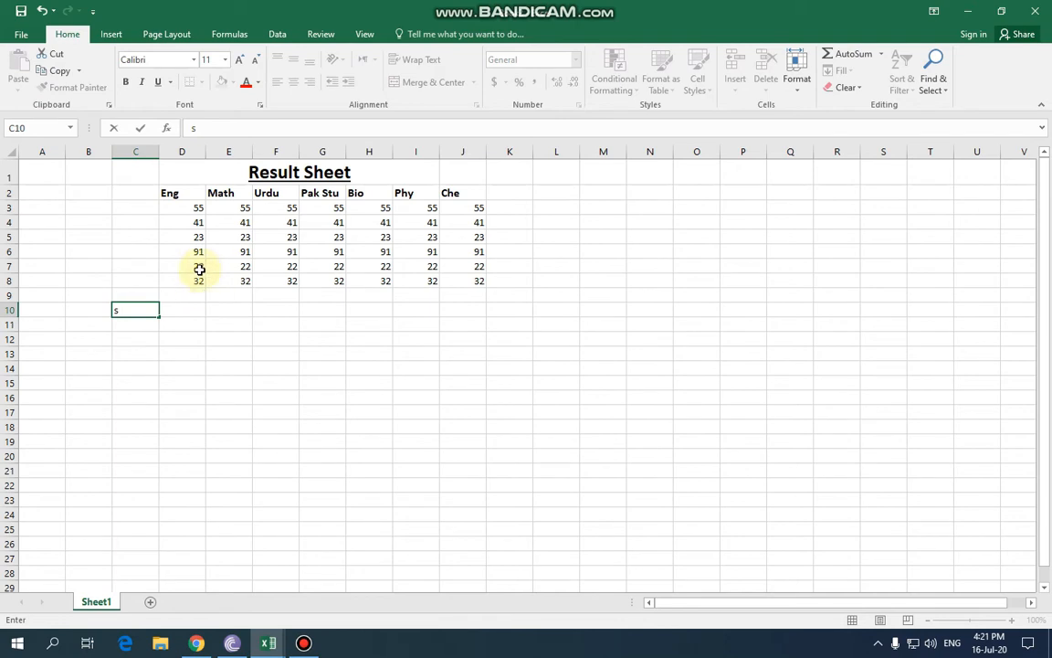
left_click(310, 348)
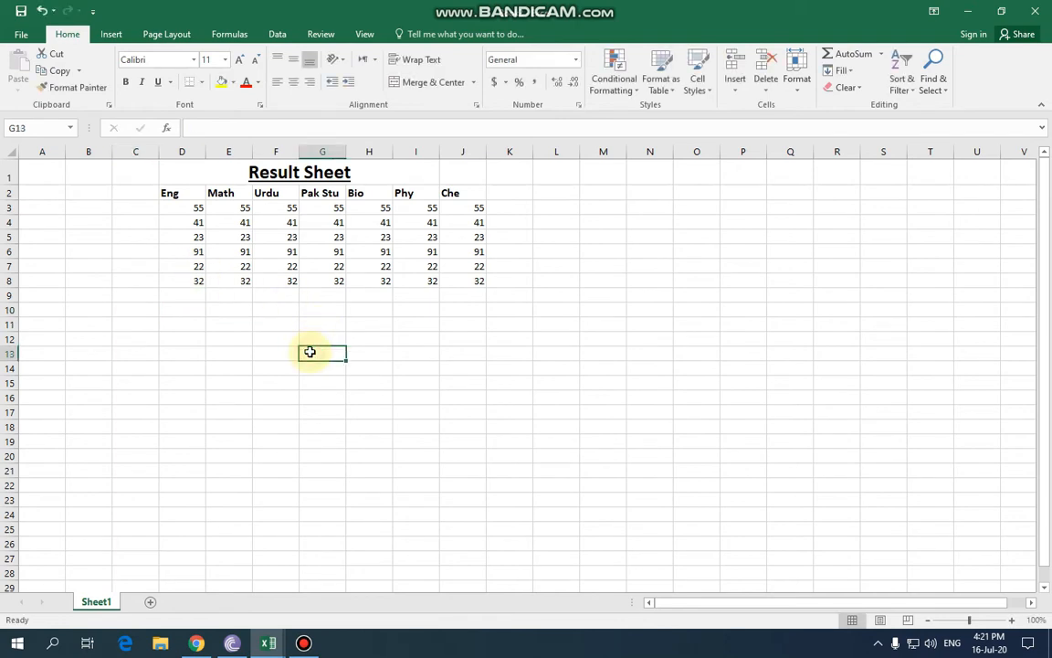
key("ctrl+z")
key("ctrl+v")
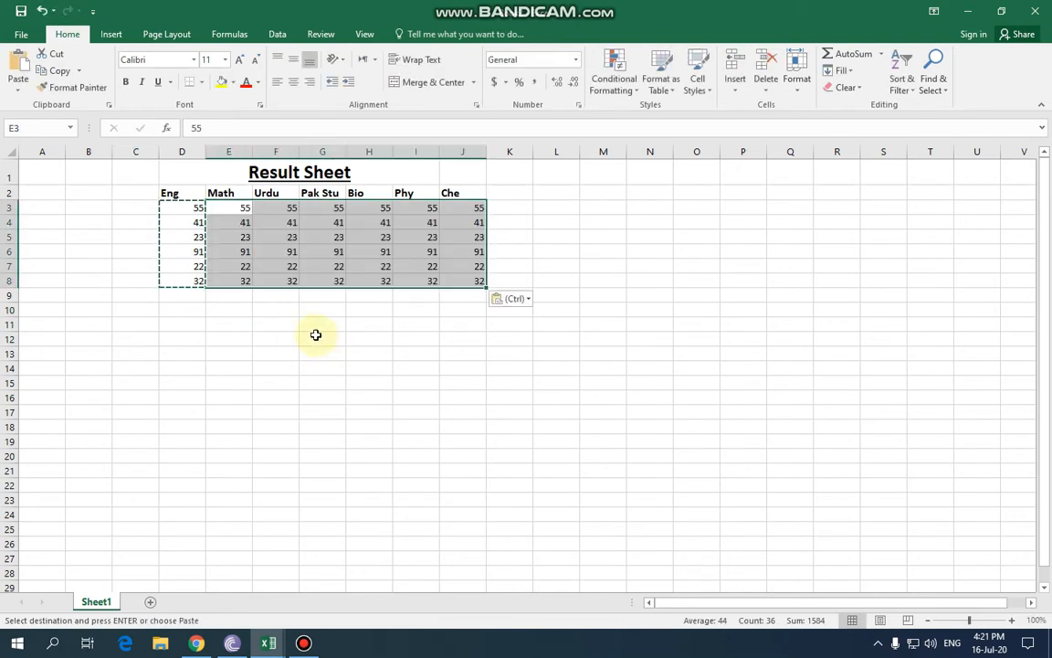
left_click(313, 335)
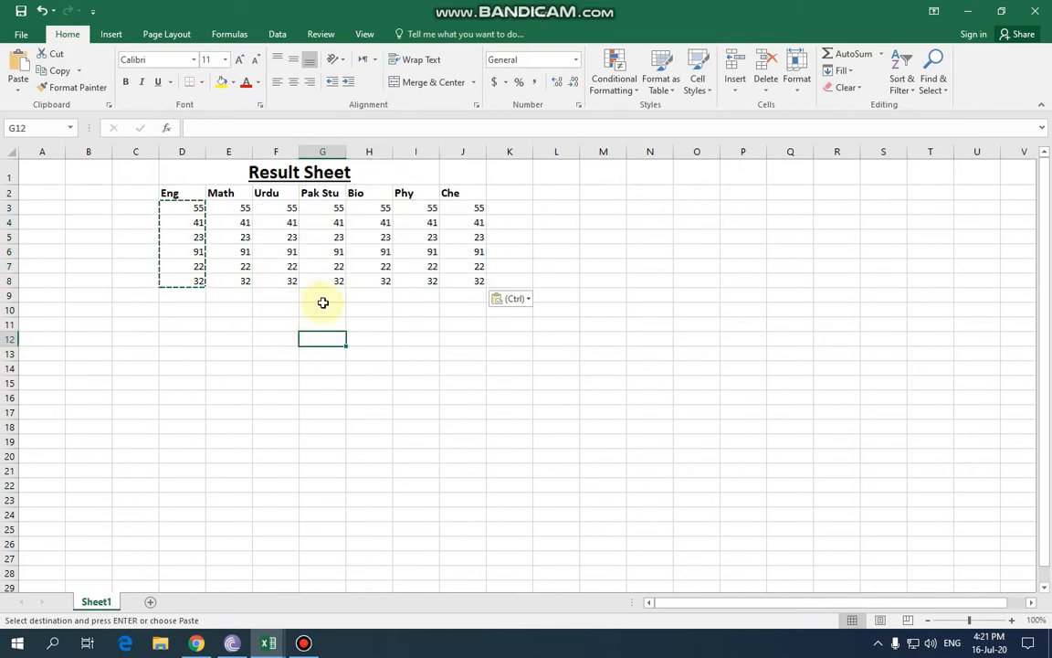
key("Escape")
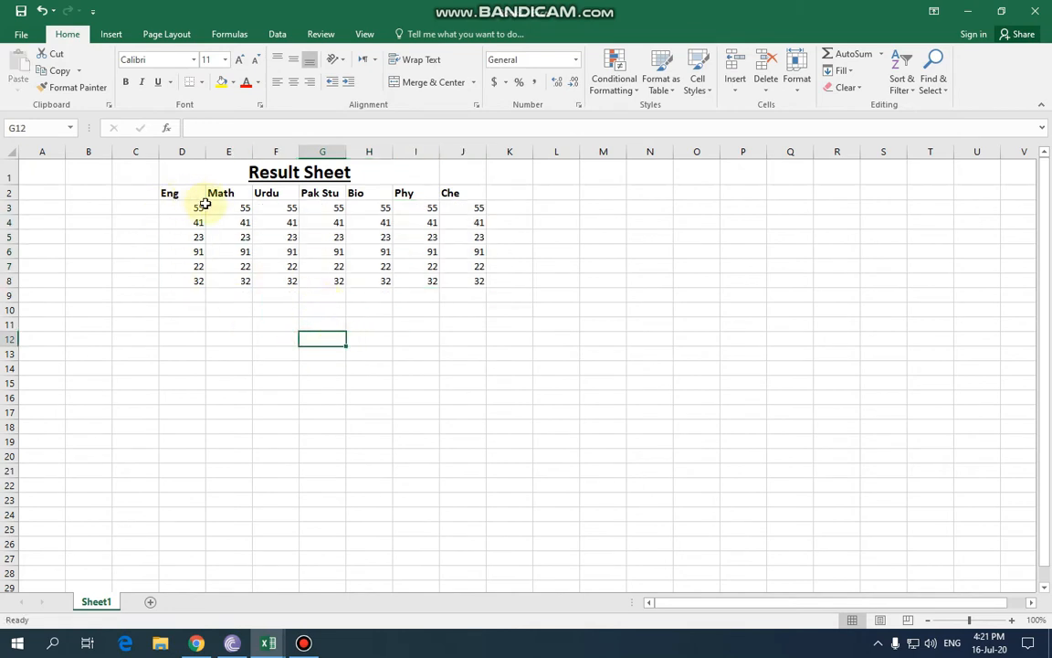
left_click(228, 353)
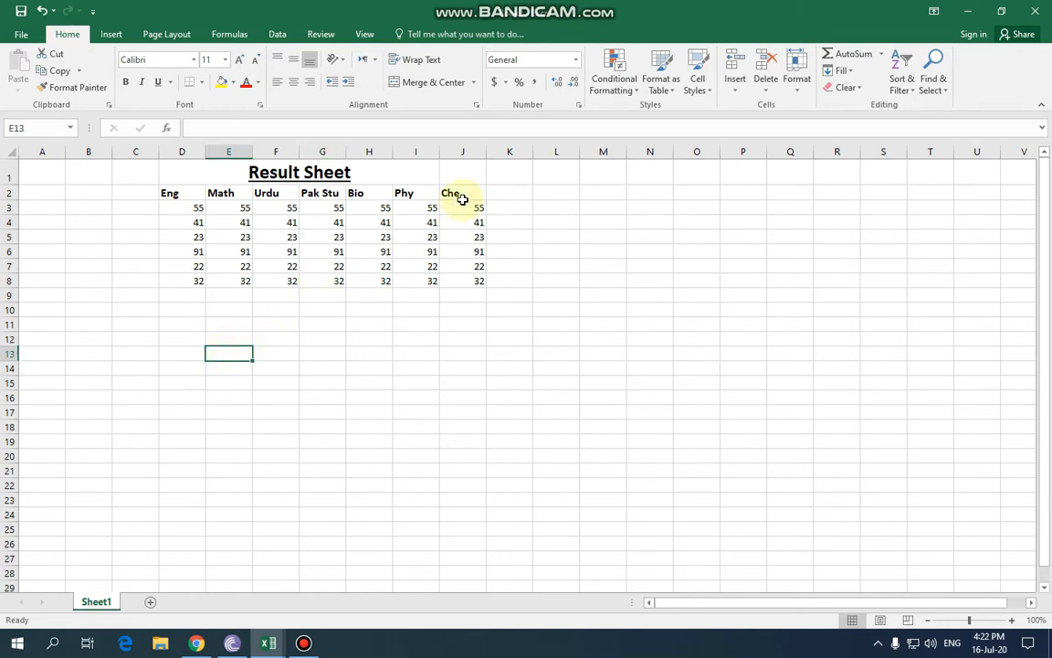
Centre the subject headings in D2:J2 horizontally and vertically.
left_click_drag(462, 199, 167, 195)
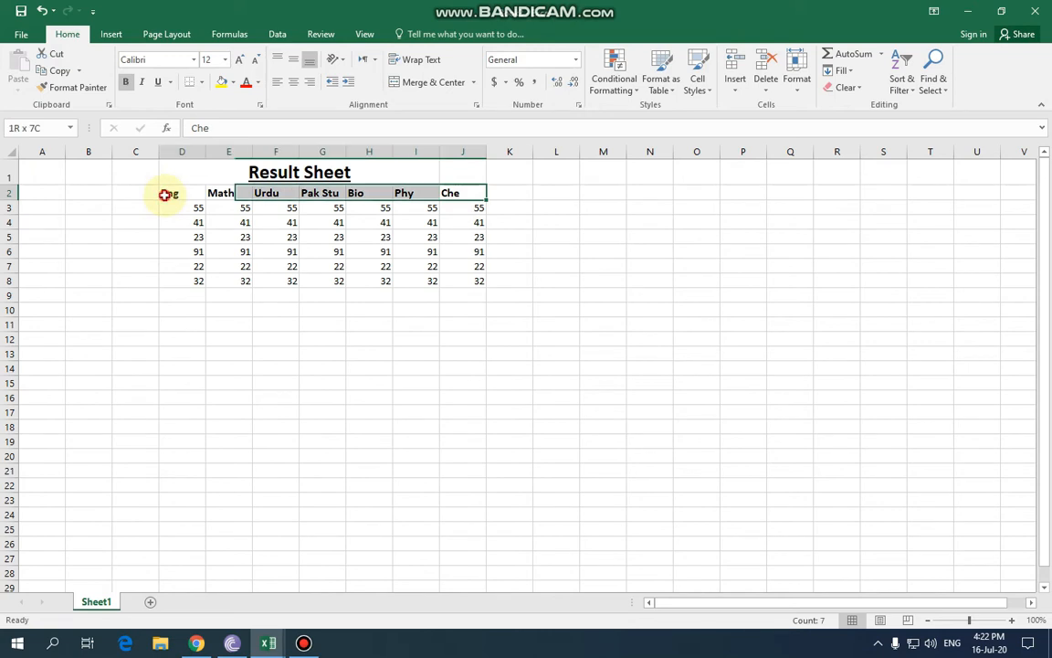
left_click(294, 83)
left_click(293, 60)
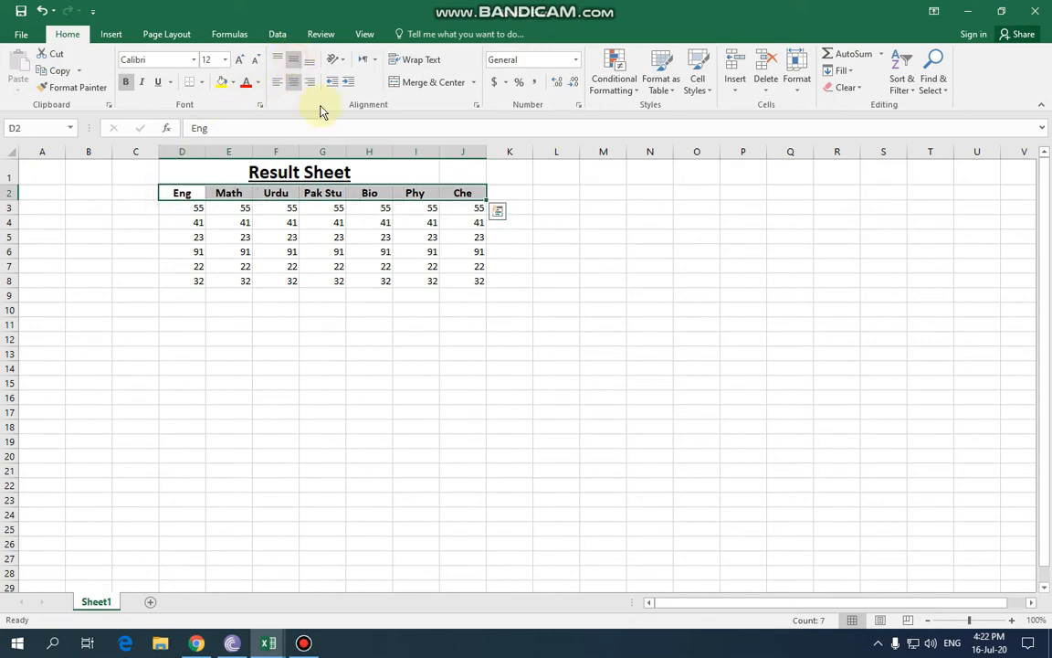
left_click(416, 337)
Centre all the marks in D3:J8.
left_click_drag(470, 281, 187, 206)
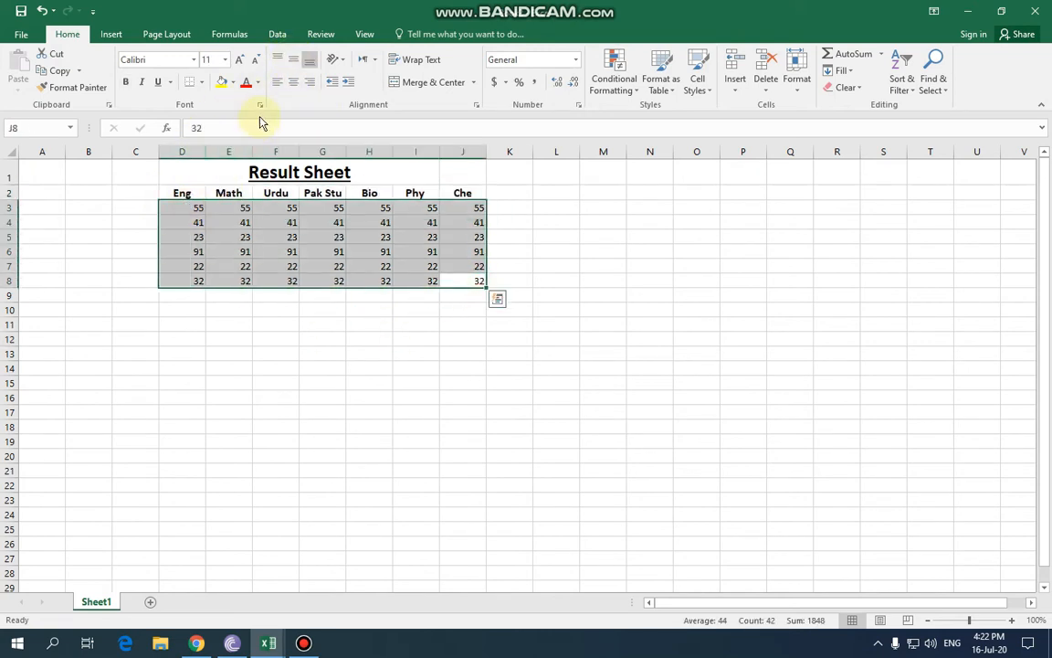
left_click(293, 82)
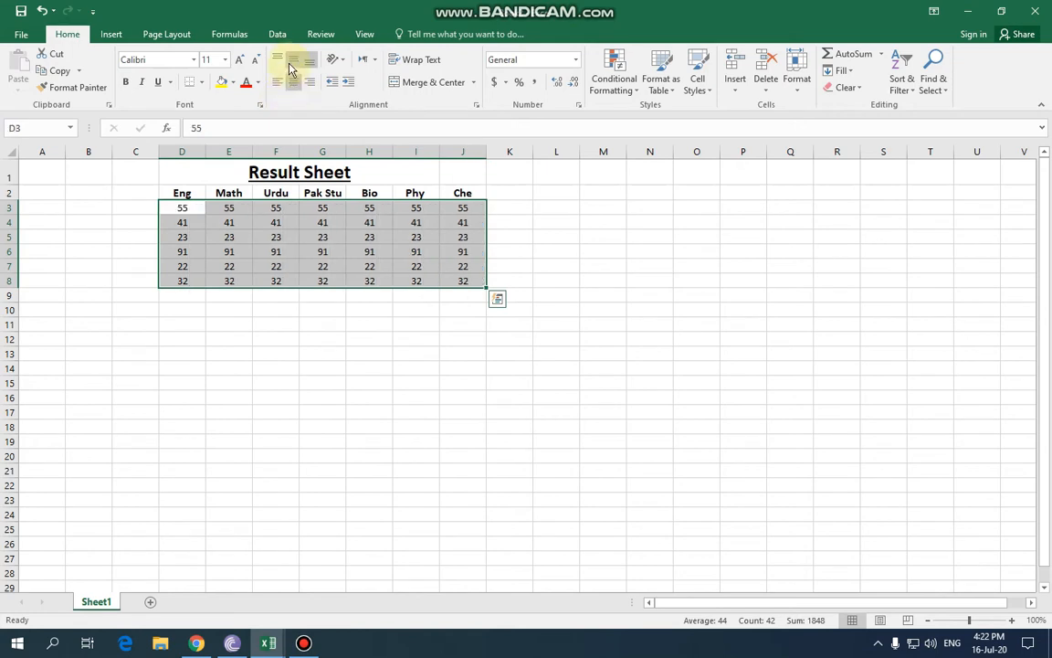
left_click(416, 382)
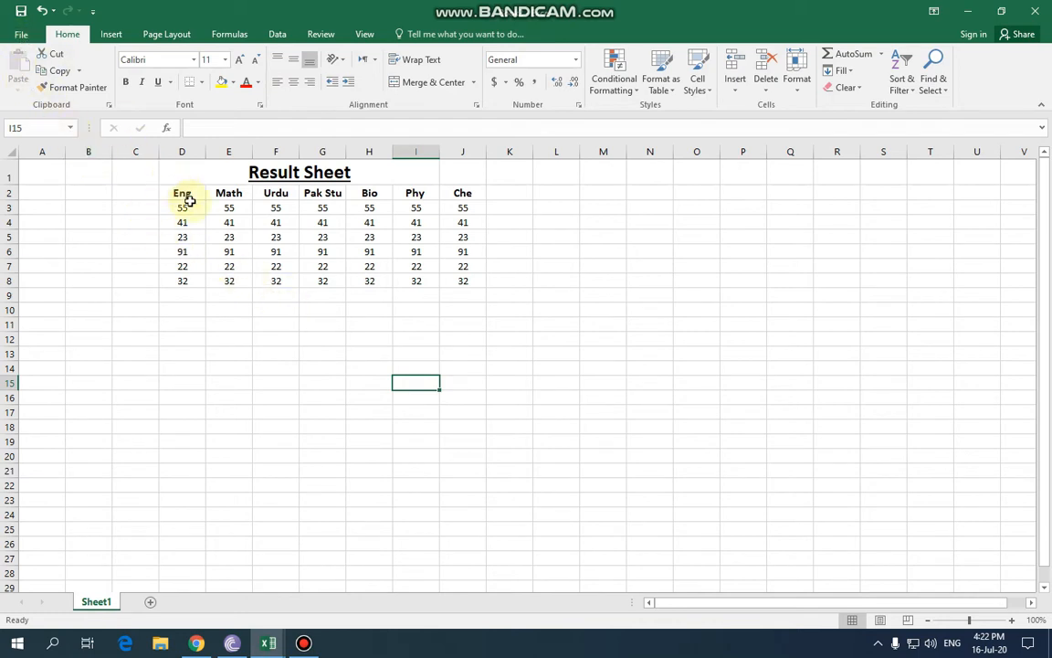
Start saving the workbook, then cancel and return to the worksheet.
left_click(20, 37)
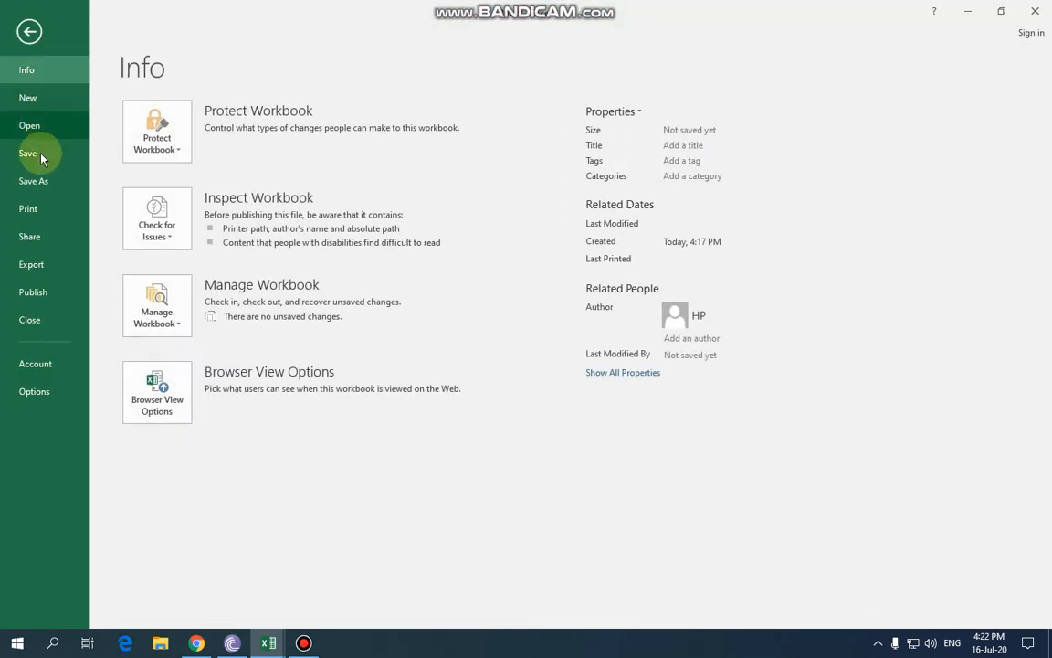
left_click(41, 157)
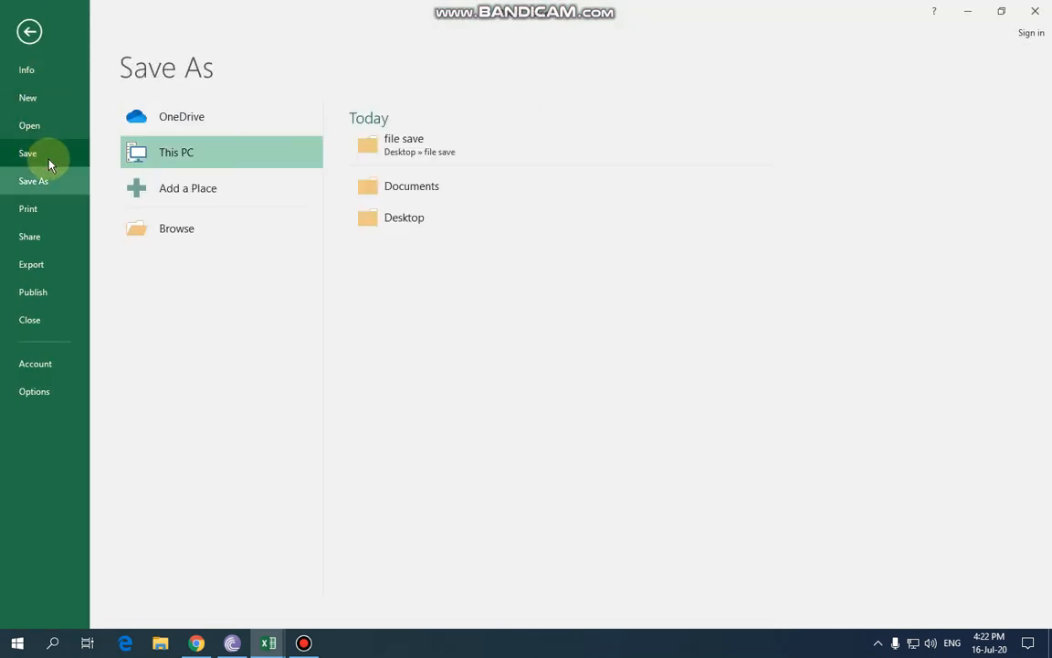
left_click(203, 240)
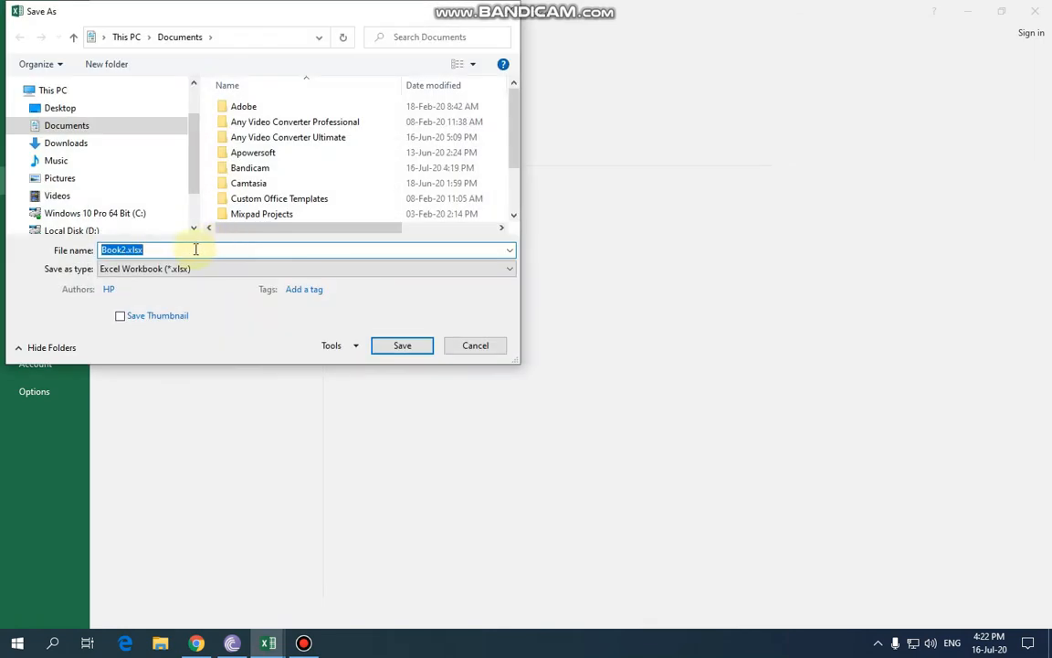
left_click(476, 346)
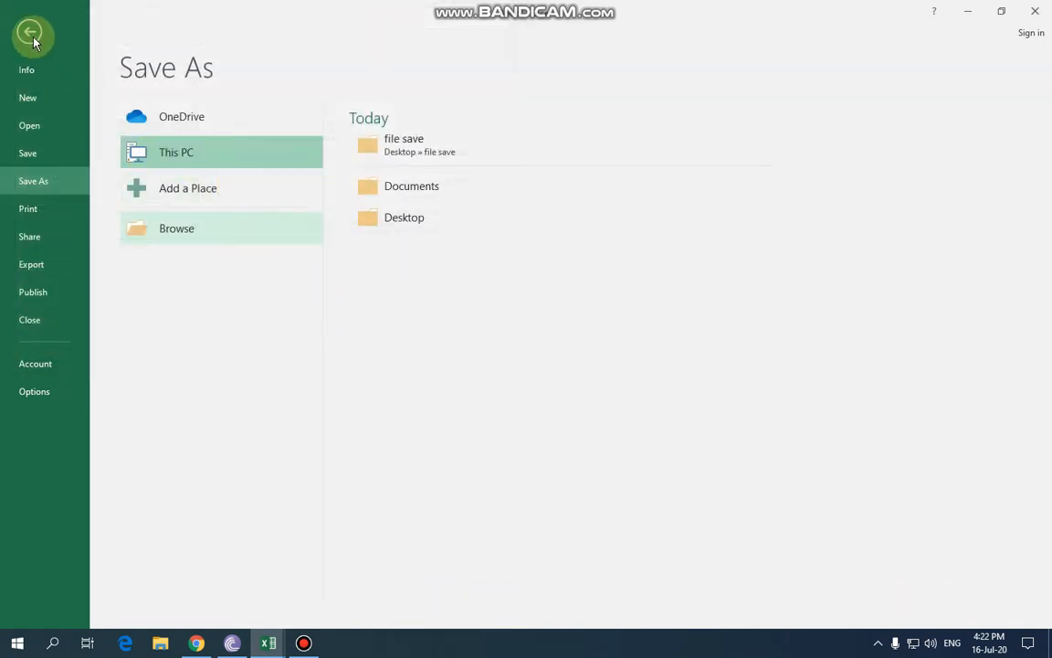
left_click(28, 29)
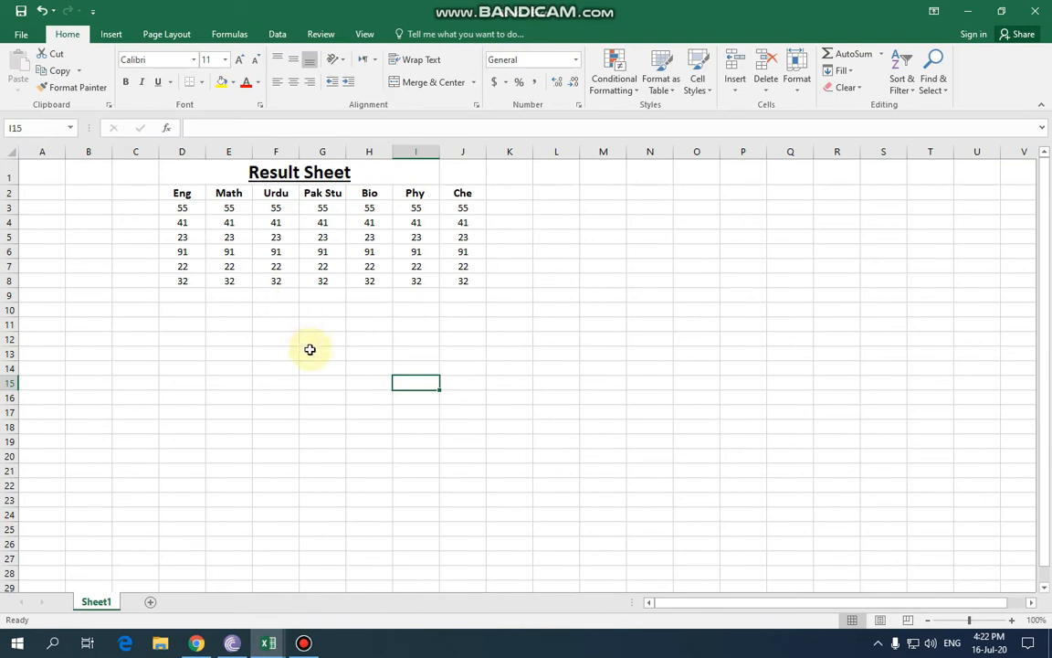
left_click(20, 31)
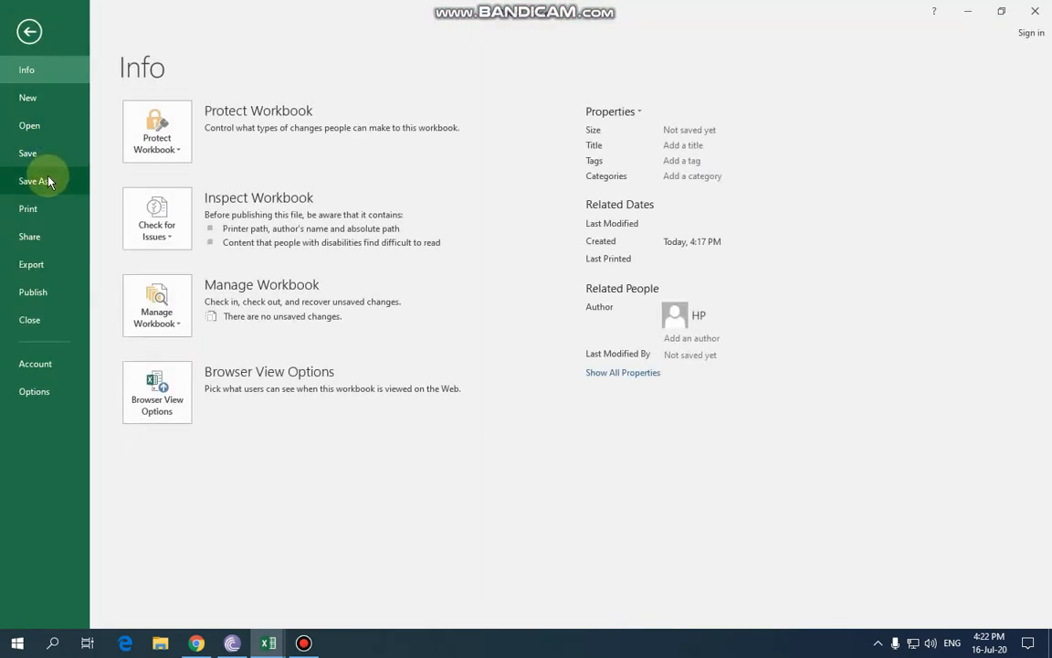
left_click(29, 31)
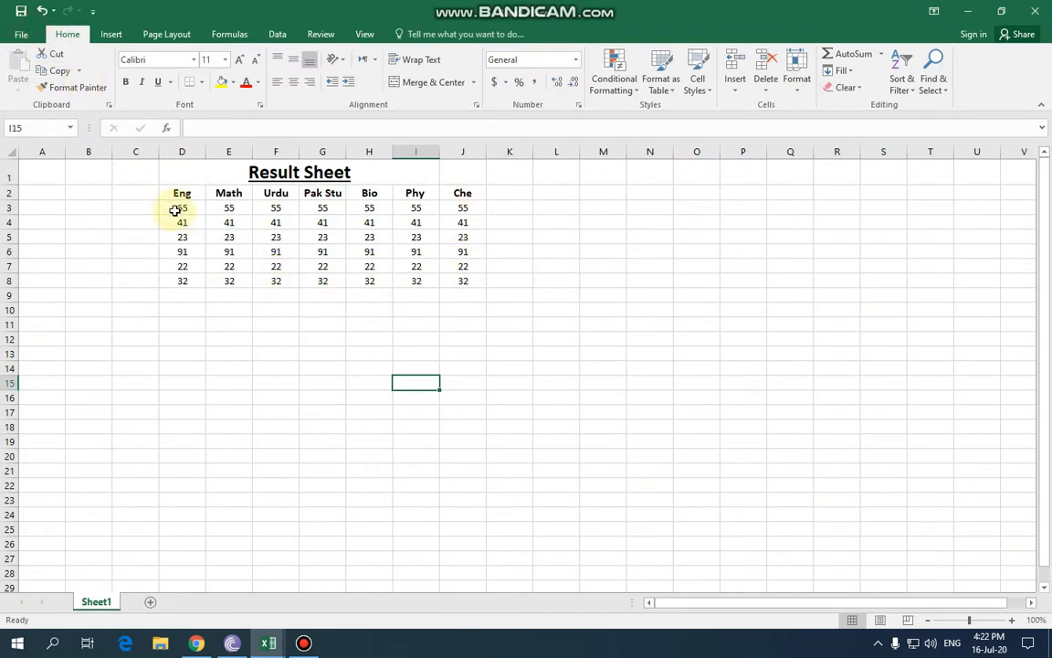
Open Save As in the 'file save' folder and enter 'file lock' as the file name.
left_click(20, 34)
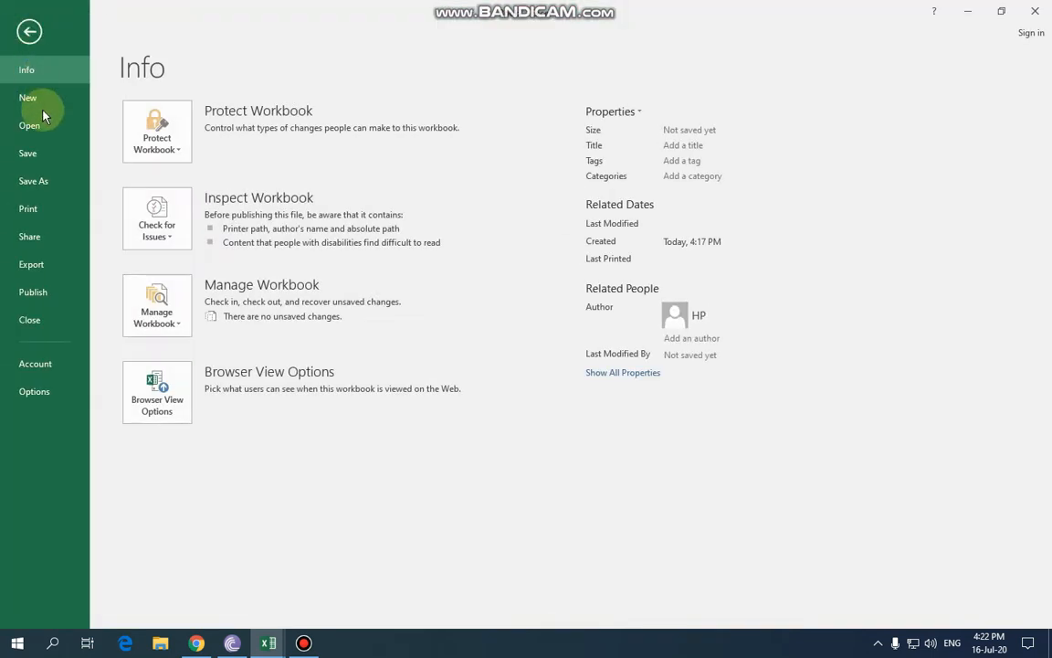
left_click(40, 152)
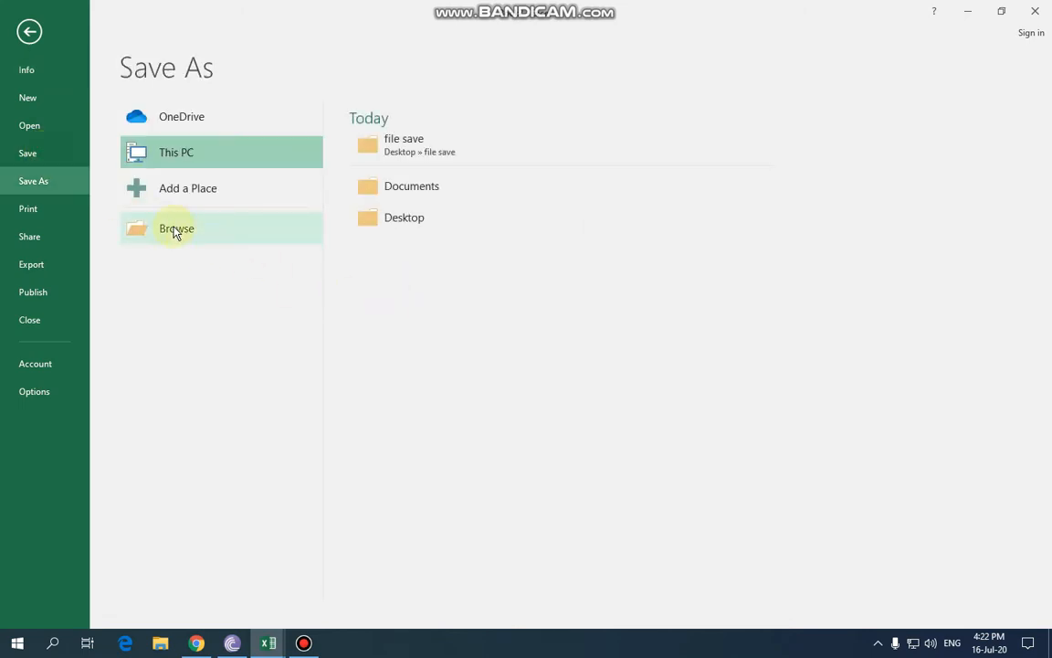
left_click(411, 149)
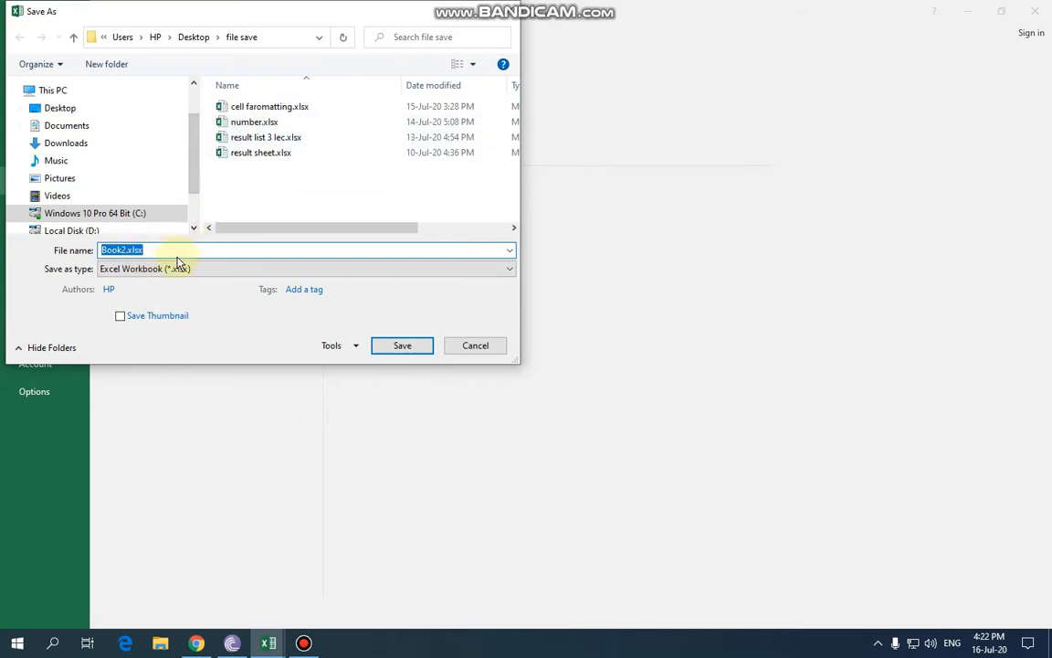
type("p")
type("file lock")
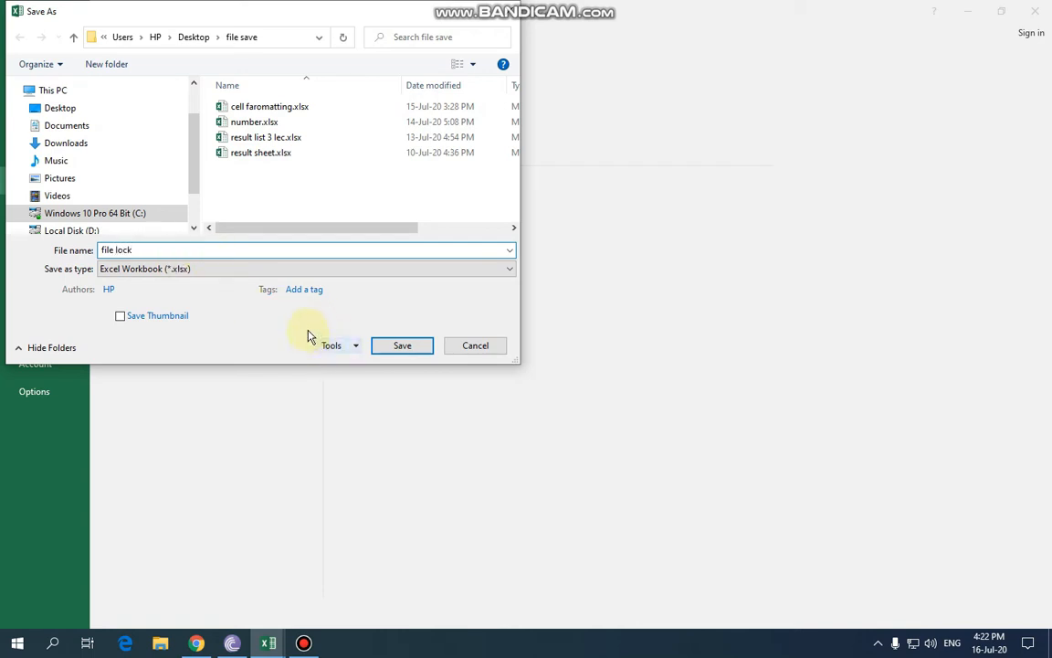
left_click(355, 347)
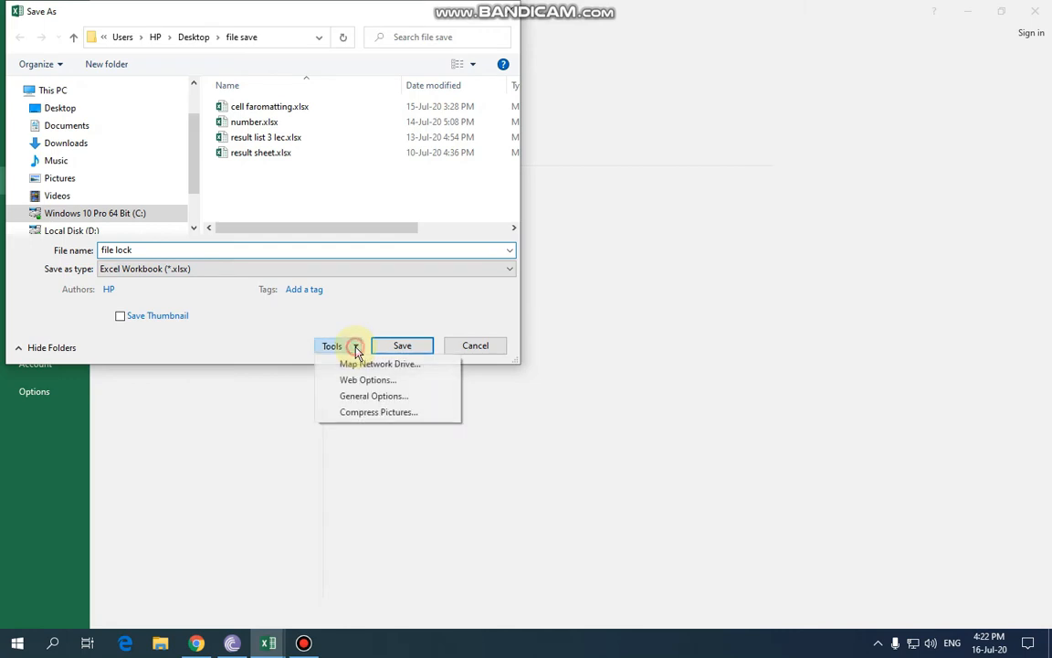
In General Options, enter a password to open and a password to modify, then confirm.
left_click(384, 401)
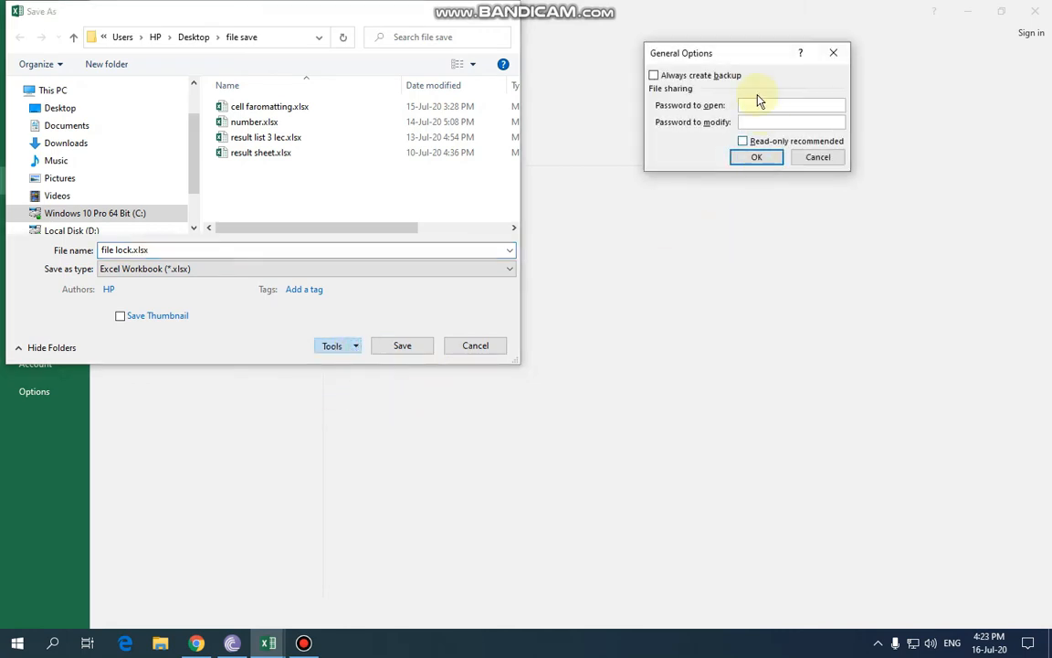
left_click_drag(728, 52, 615, 232)
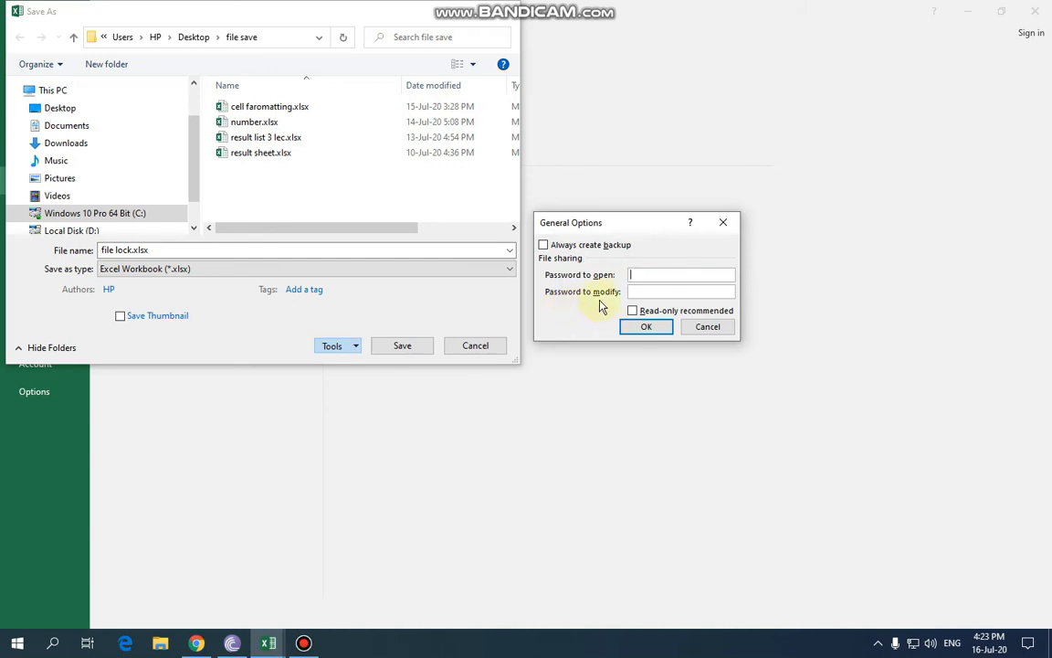
left_click(642, 291)
left_click(645, 275)
left_click(656, 292)
left_click(661, 272)
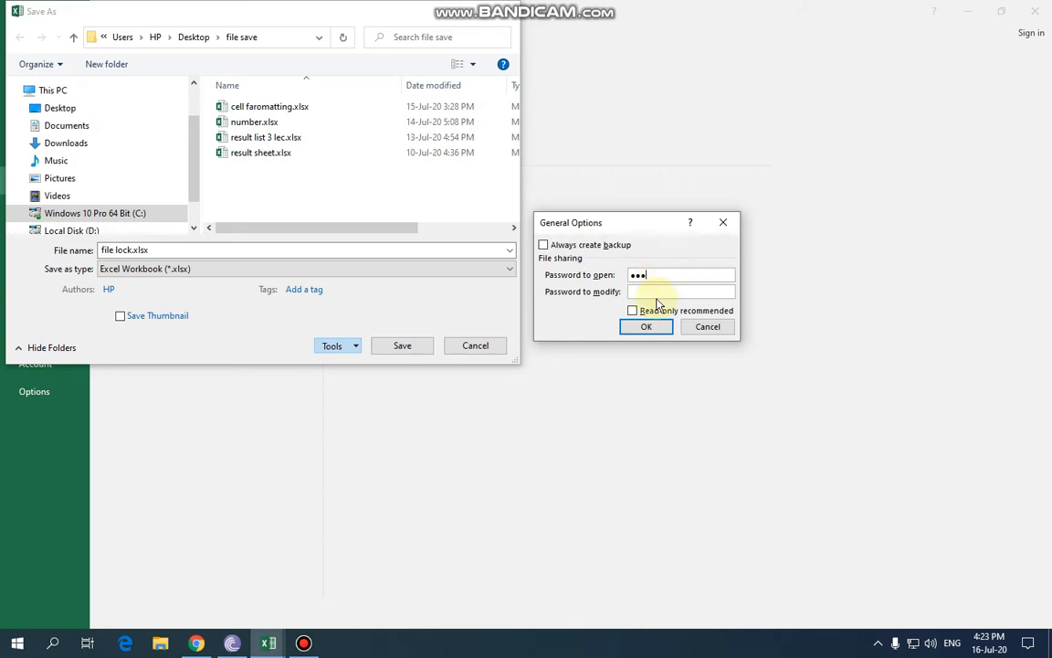
left_click(658, 292)
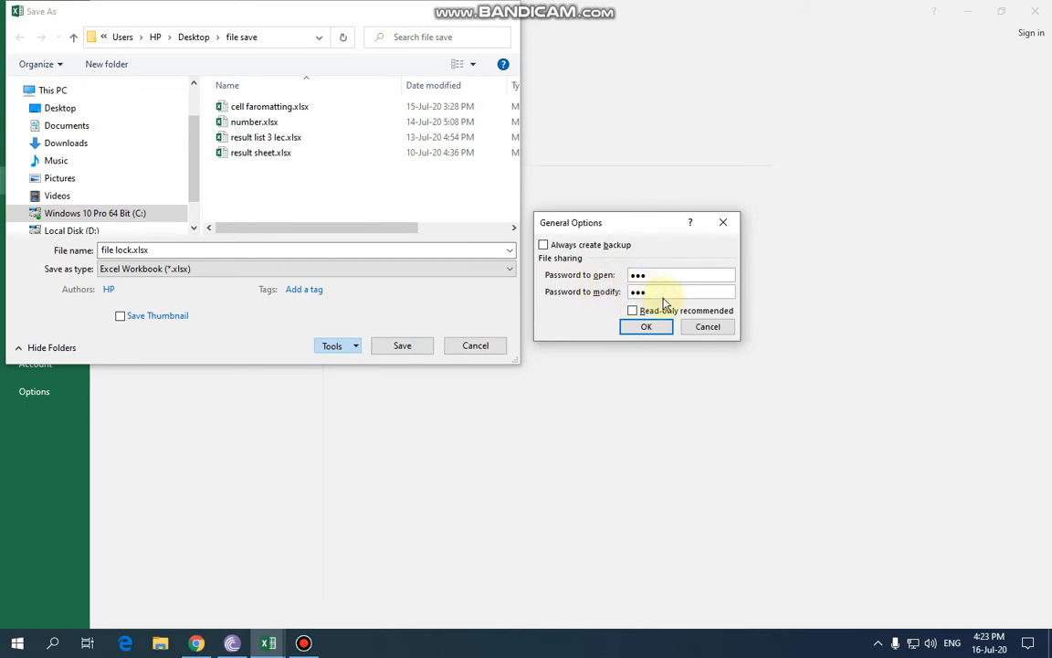
left_click(656, 329)
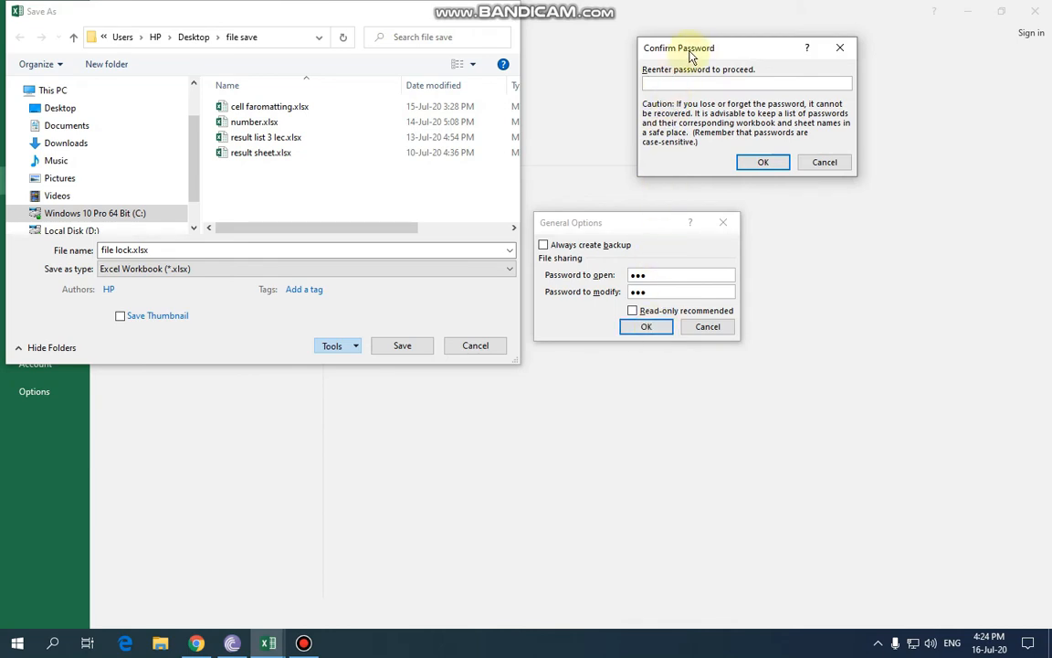
Confirm both re-entered passwords and save the workbook as file lock.xlsx.
left_click_drag(693, 55, 576, 221)
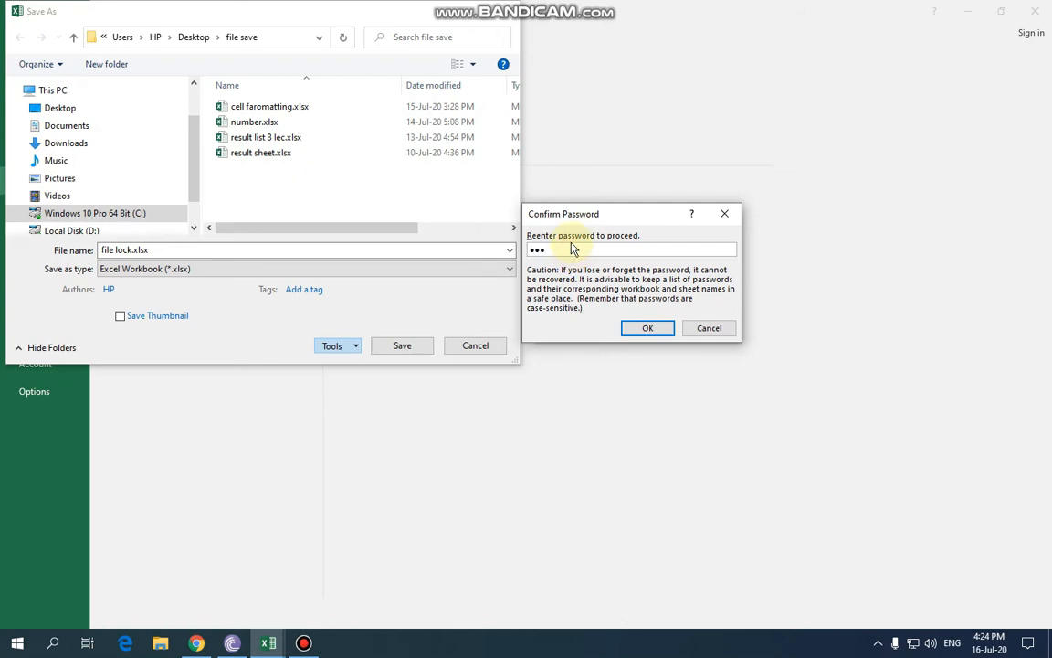
left_click(637, 328)
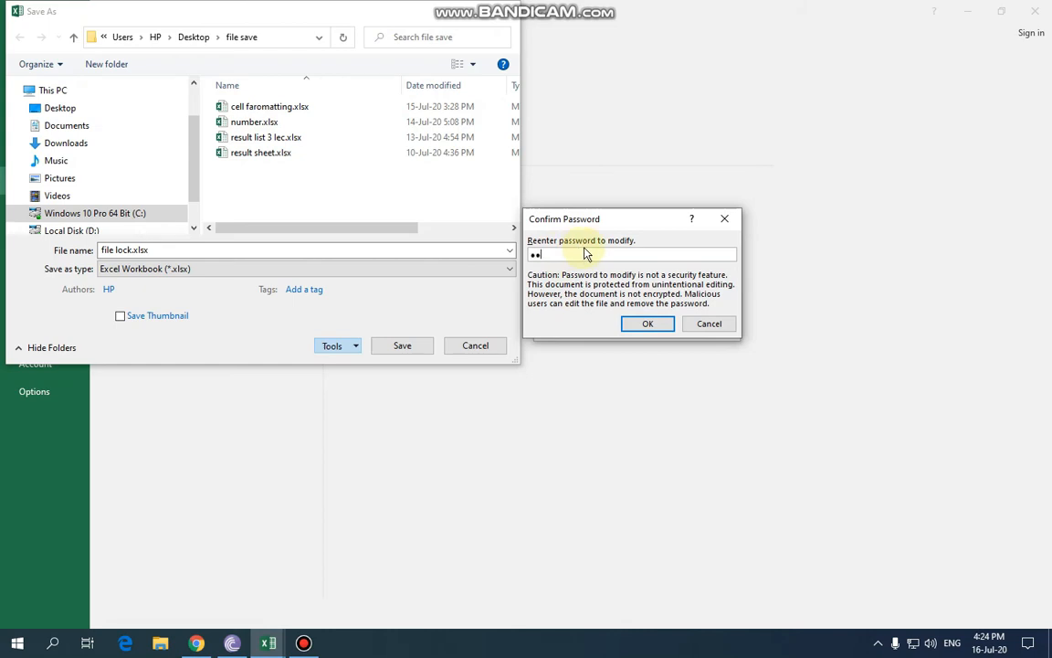
left_click(646, 324)
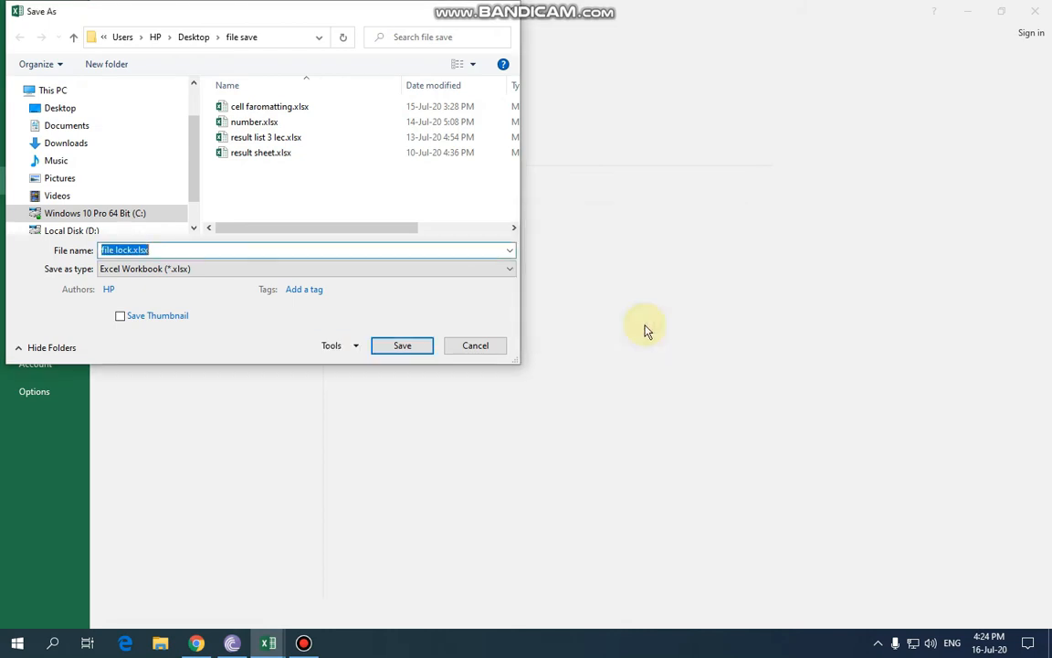
left_click(410, 346)
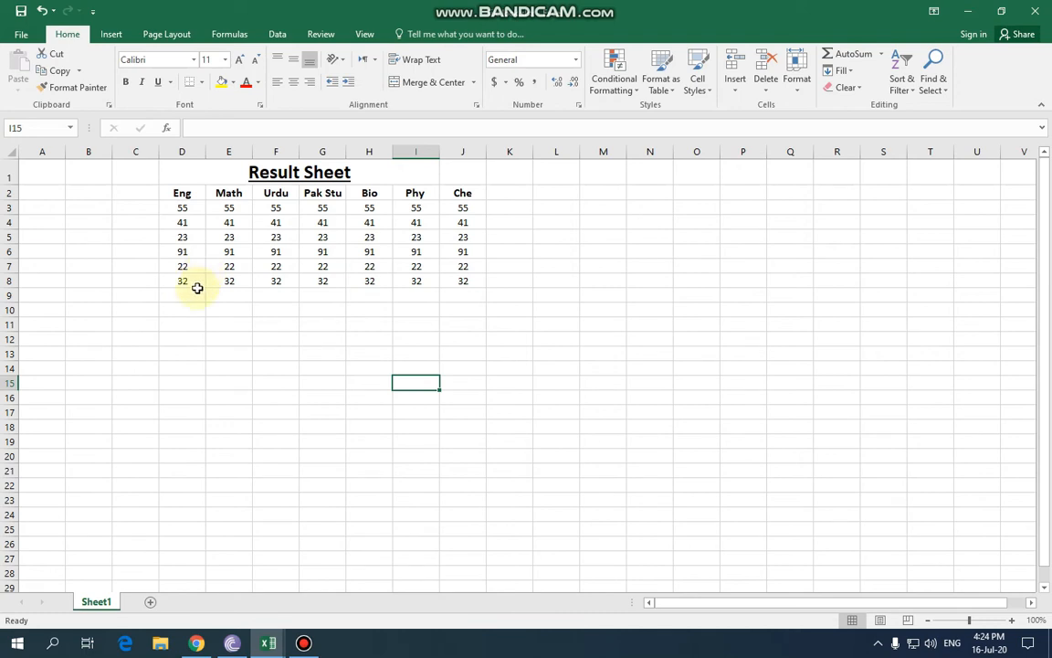
Minimize Excel, refresh the desktop and open file lock.xlsx from the 'file save' folder.
left_click(968, 11)
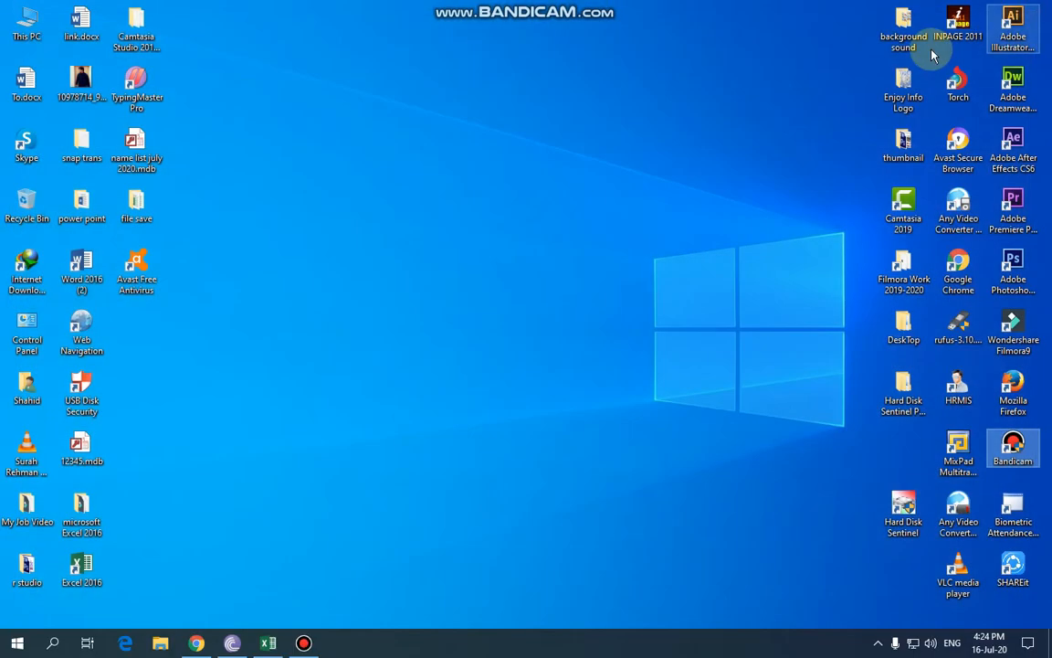
right_click(331, 224)
left_click(365, 273)
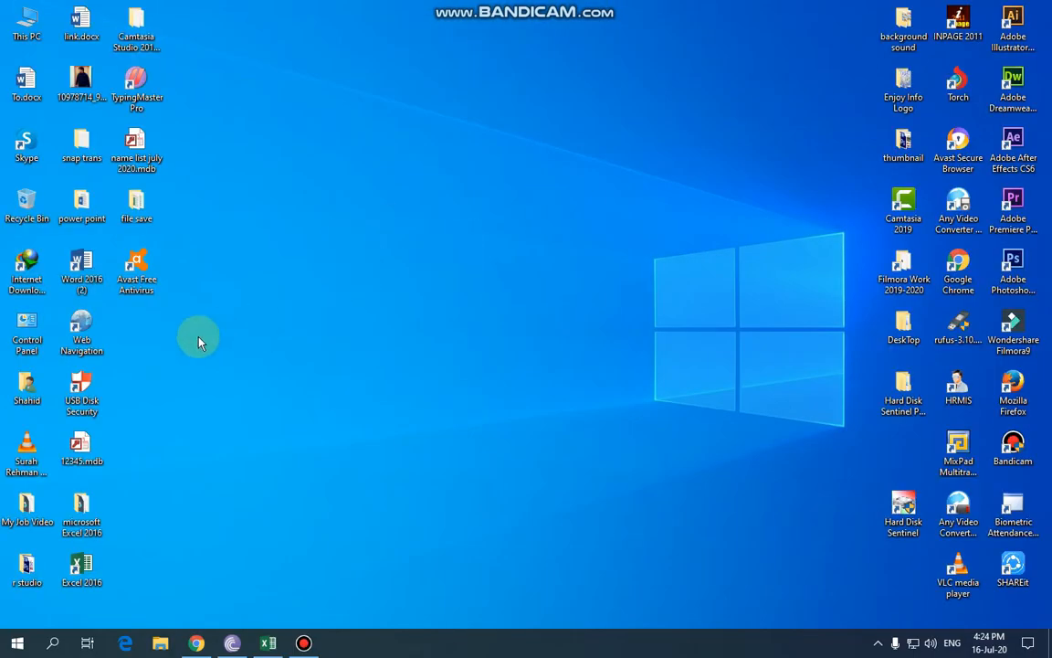
double_click(137, 226)
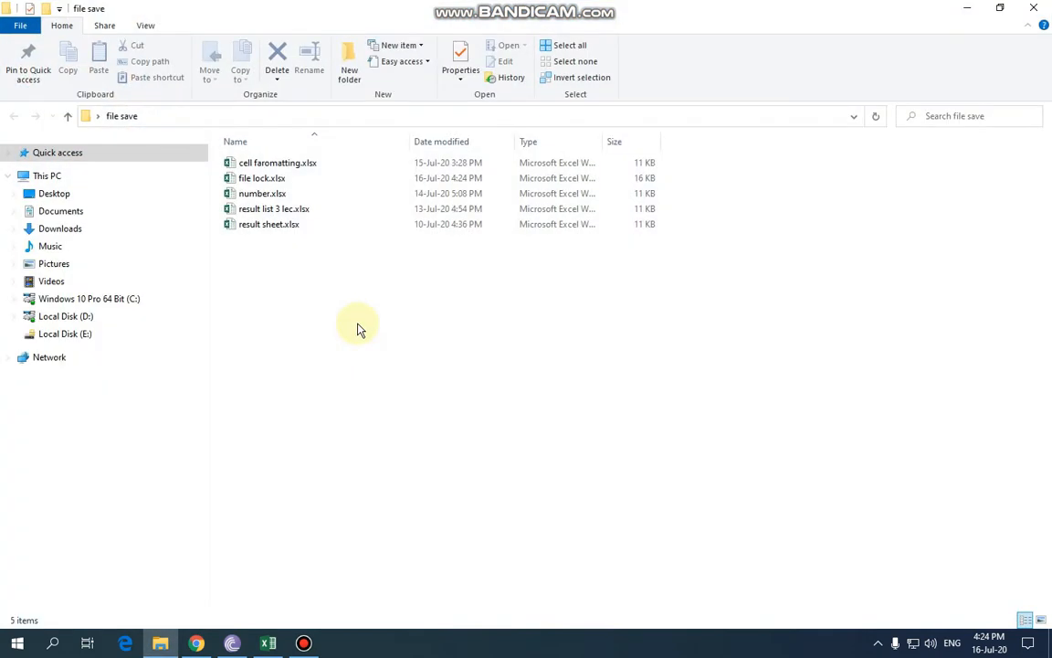
double_click(266, 182)
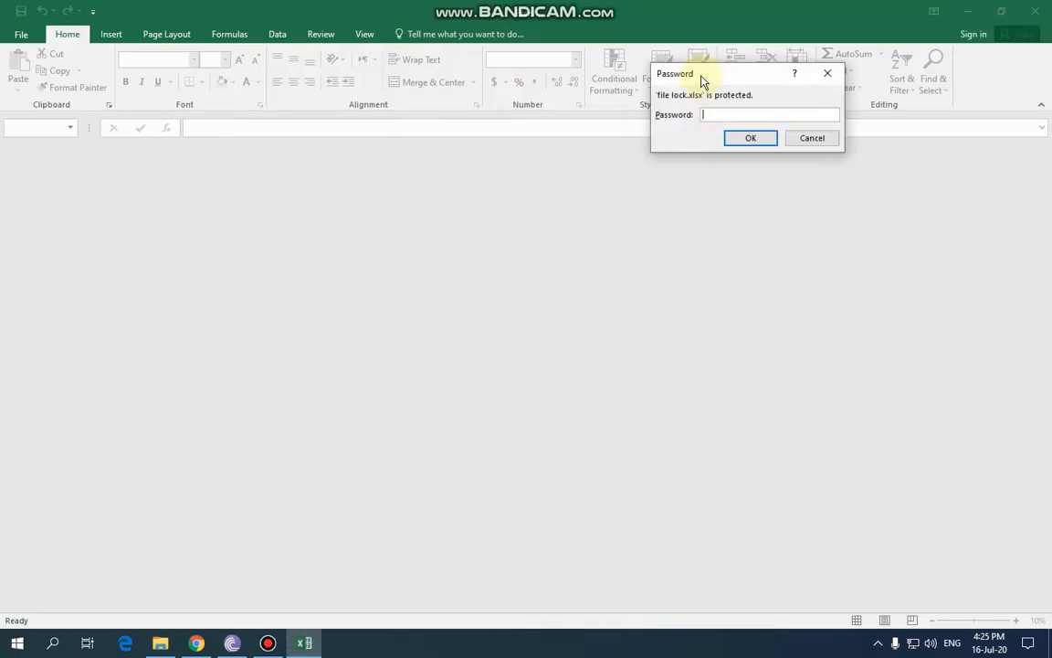
Enter the password to open file lock.xlsx and open it read-only.
left_click_drag(698, 75, 402, 232)
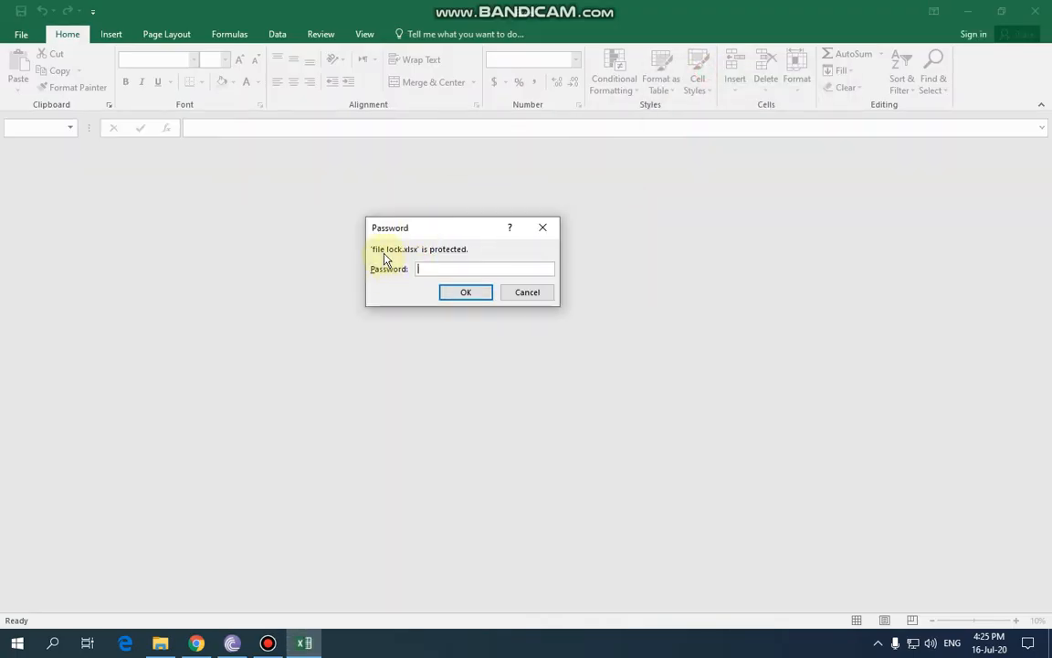
left_click(440, 269)
type("•")
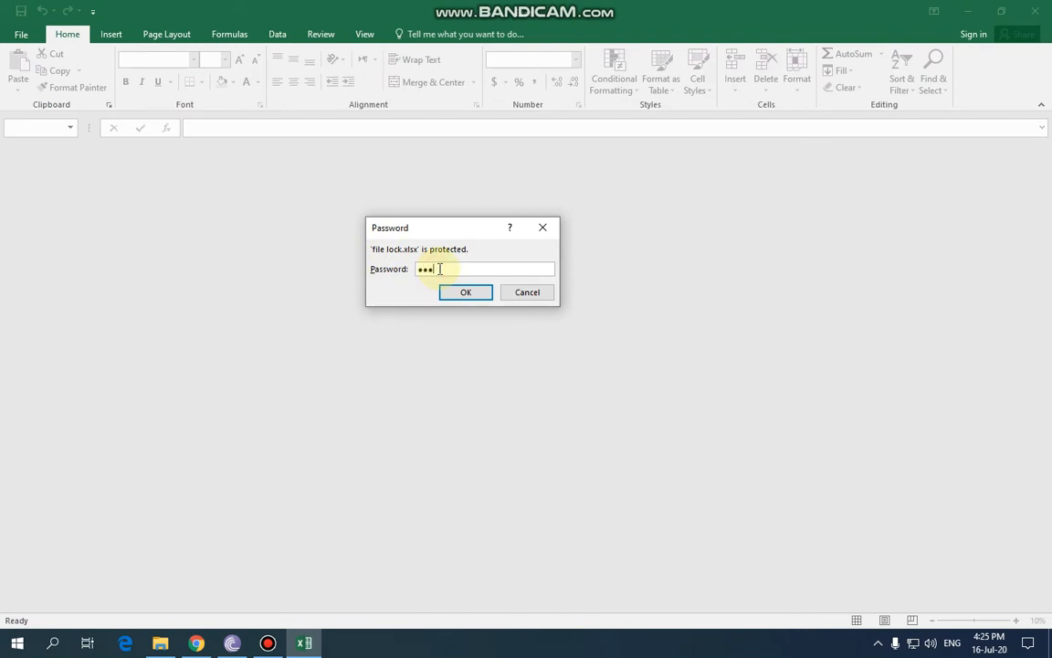
left_click(465, 293)
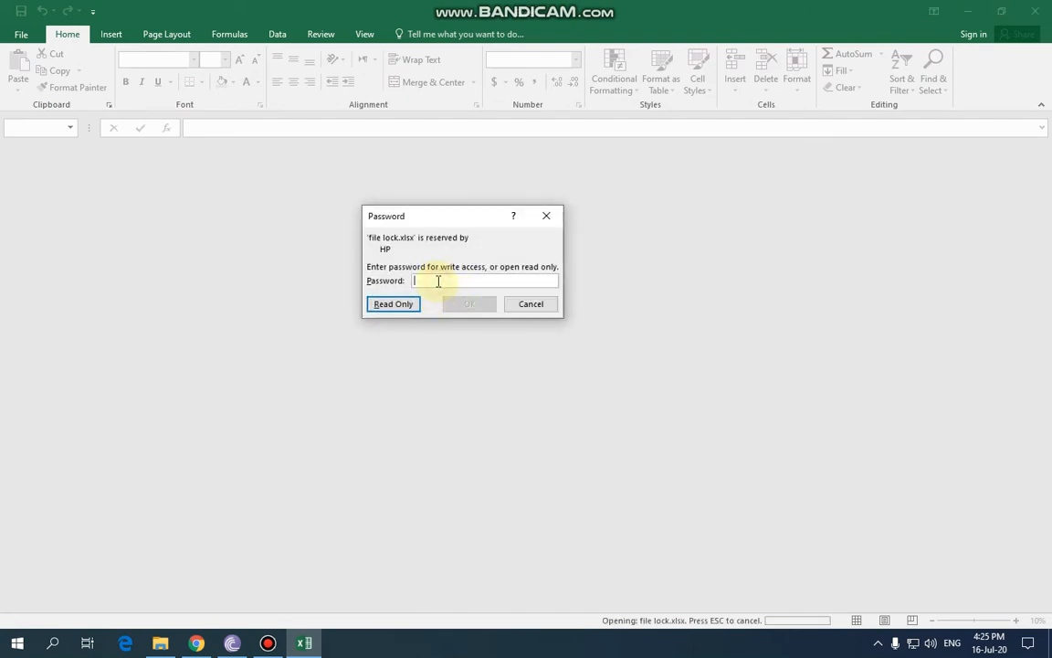
type("•")
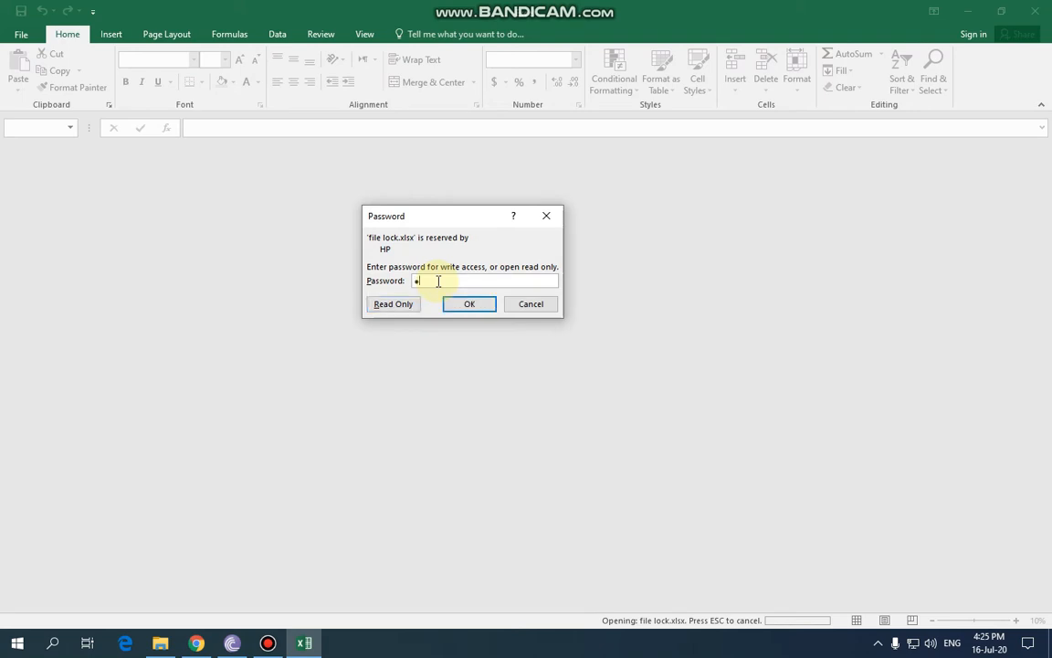
left_click(514, 304)
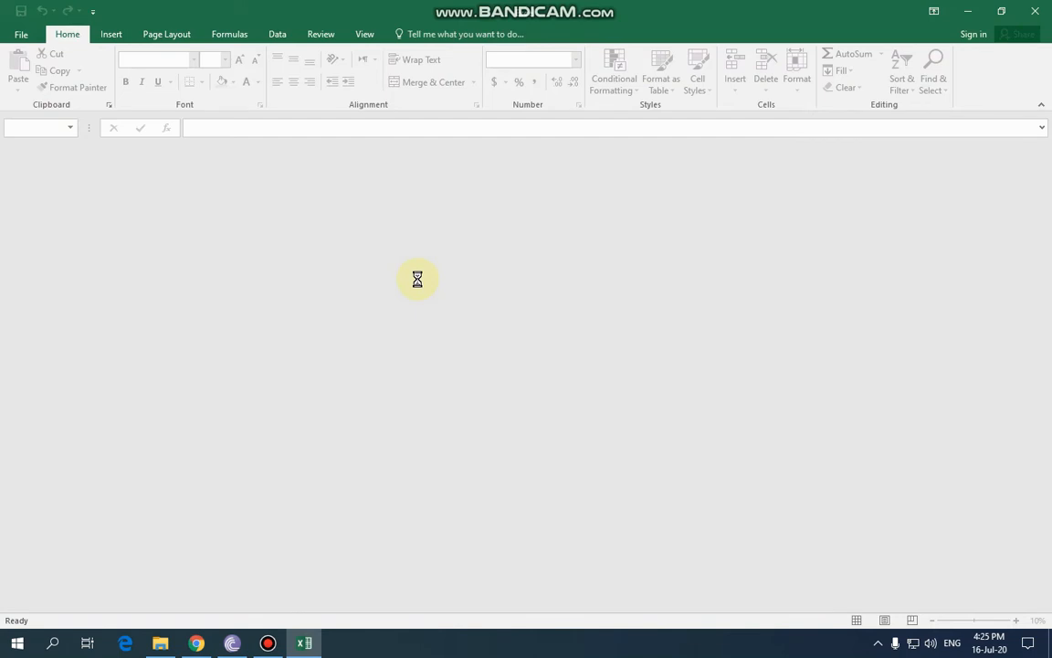
type("•••")
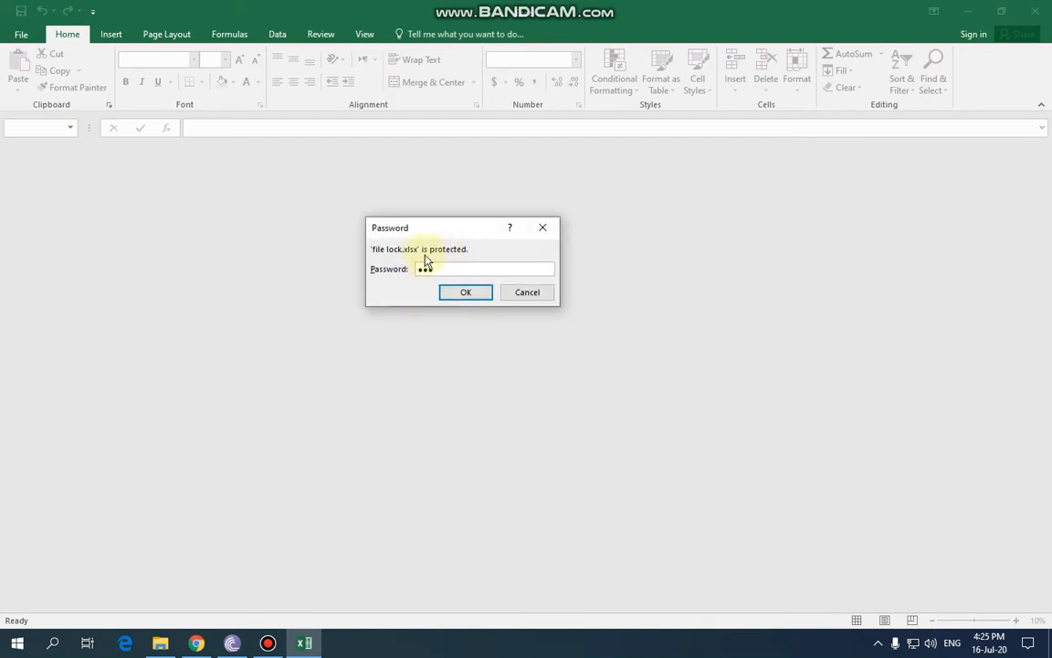
left_click(449, 291)
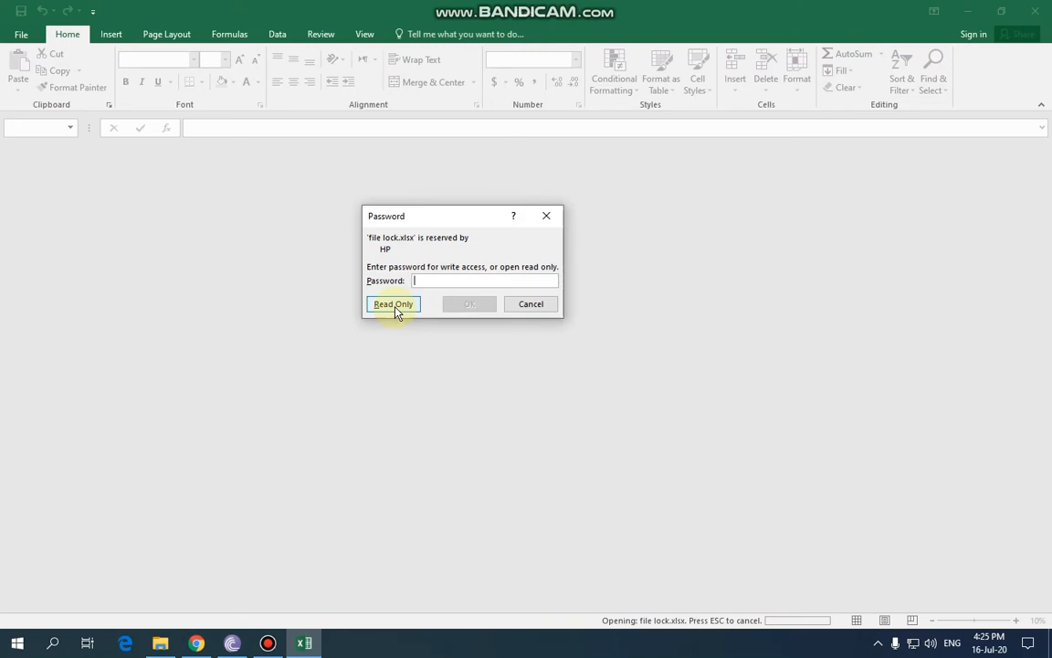
left_click(395, 305)
left_click(167, 206)
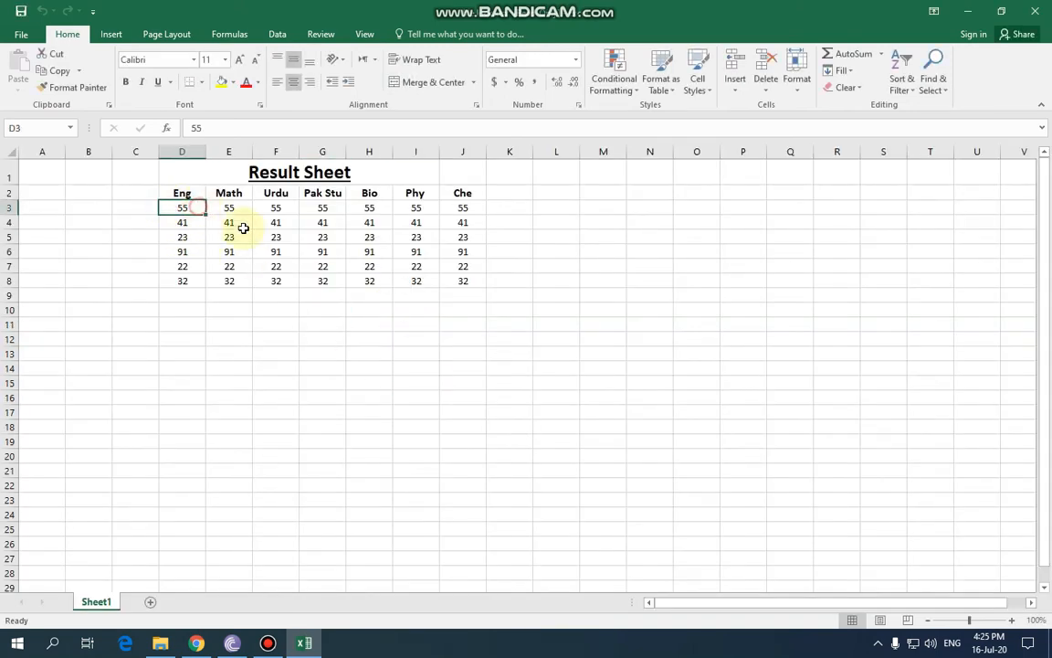
Overwrite marks in E10 and row 6 (E6 to H6) with test text such as 'dsad' and 'asas'.
type("dsad")
left_click(234, 307)
type("d")
left_click(231, 250)
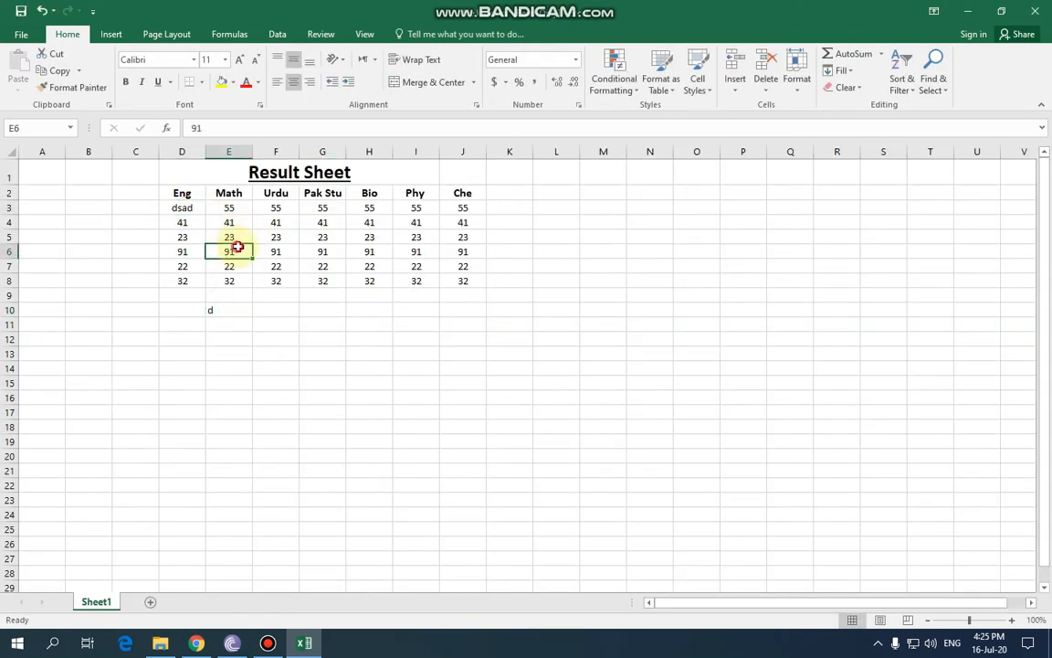
type("ds")
left_click(275, 255)
type("das")
left_click(321, 254)
left_click(369, 254)
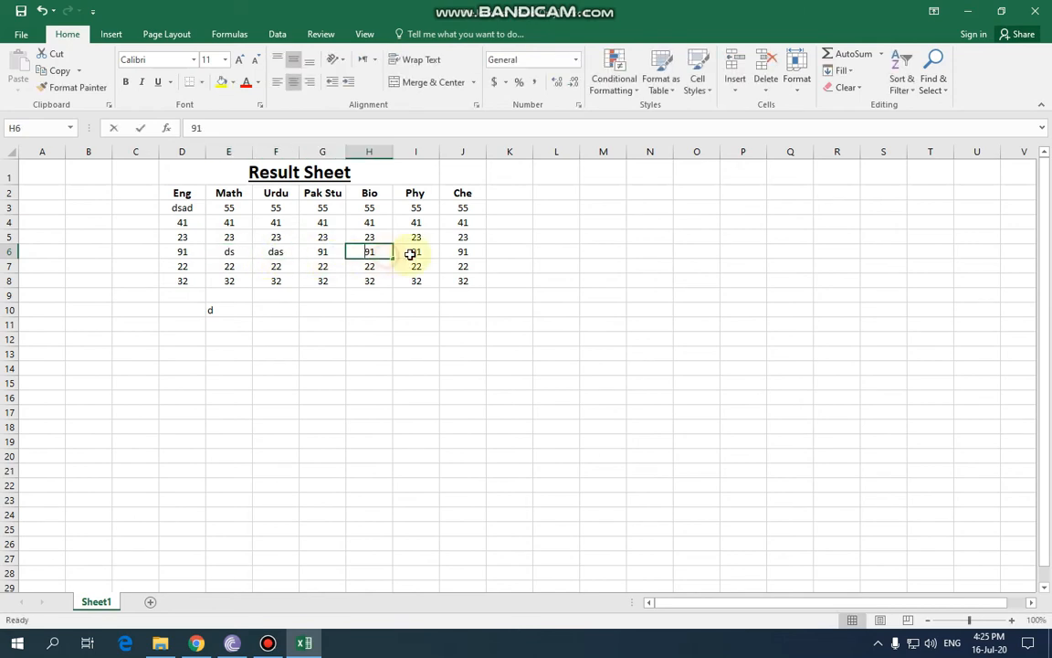
type("as")
left_click(417, 253)
type("asas")
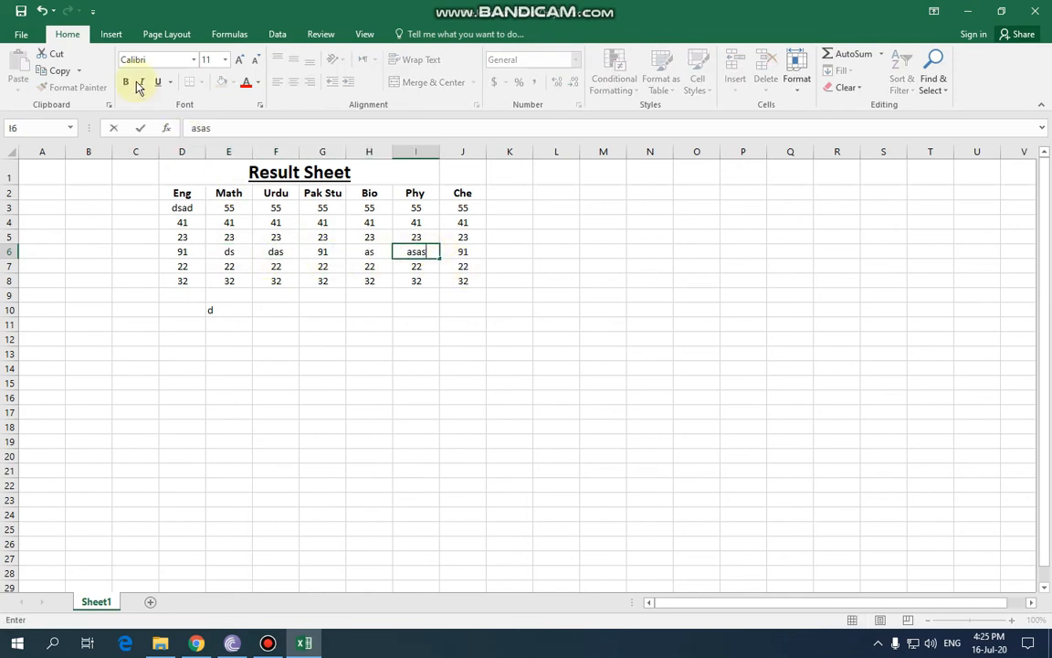
Save the read-only edits as Copy of file lock.xlsx in the file save folder.
left_click(20, 11)
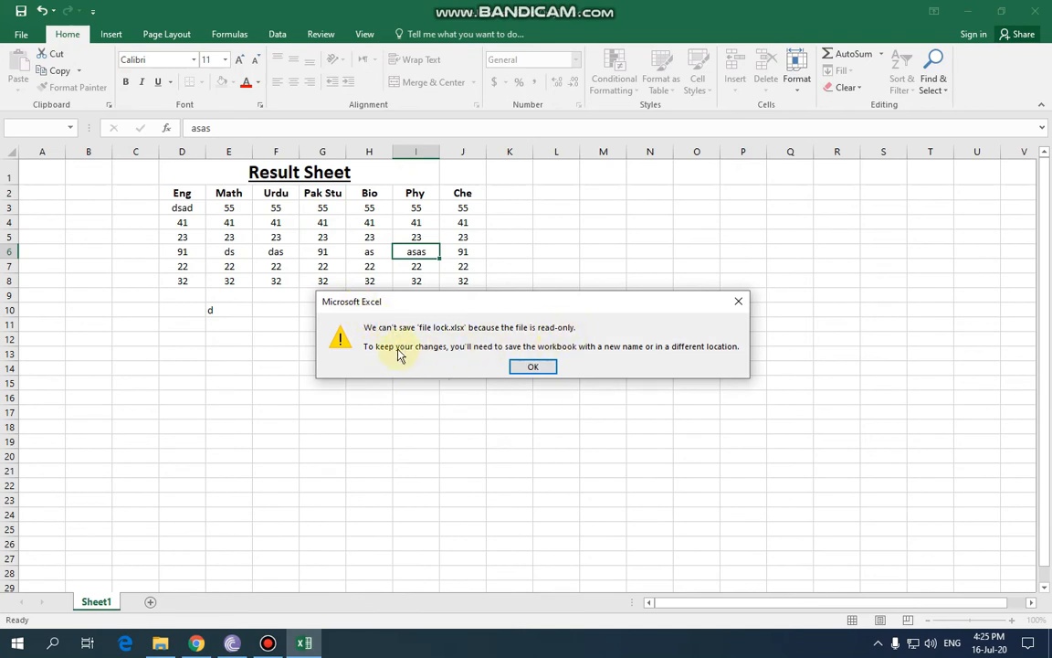
left_click(530, 369)
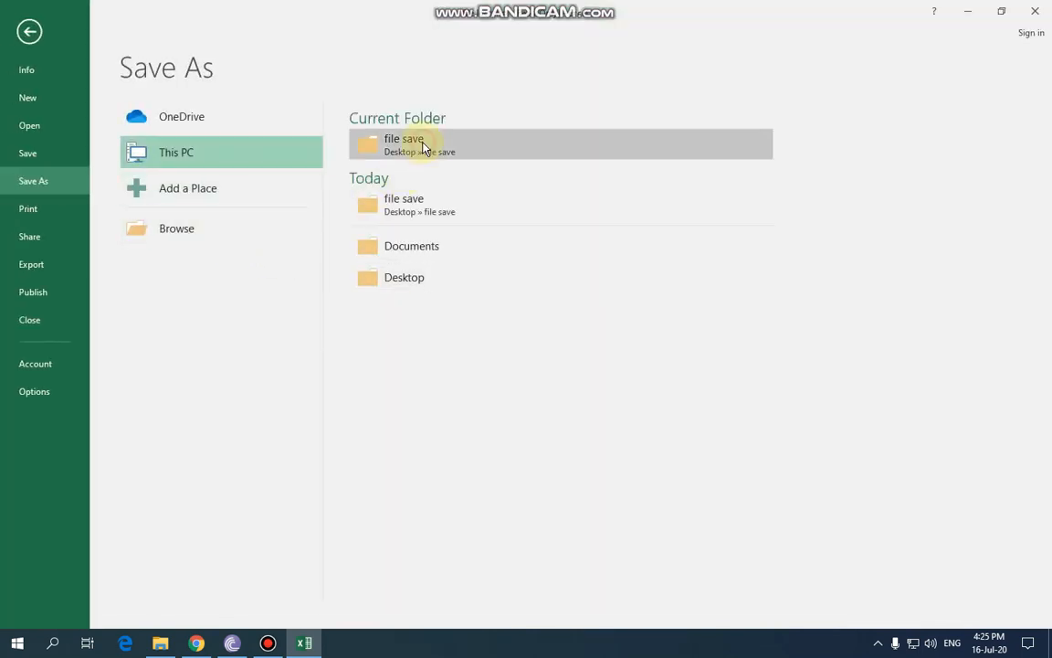
left_click(416, 144)
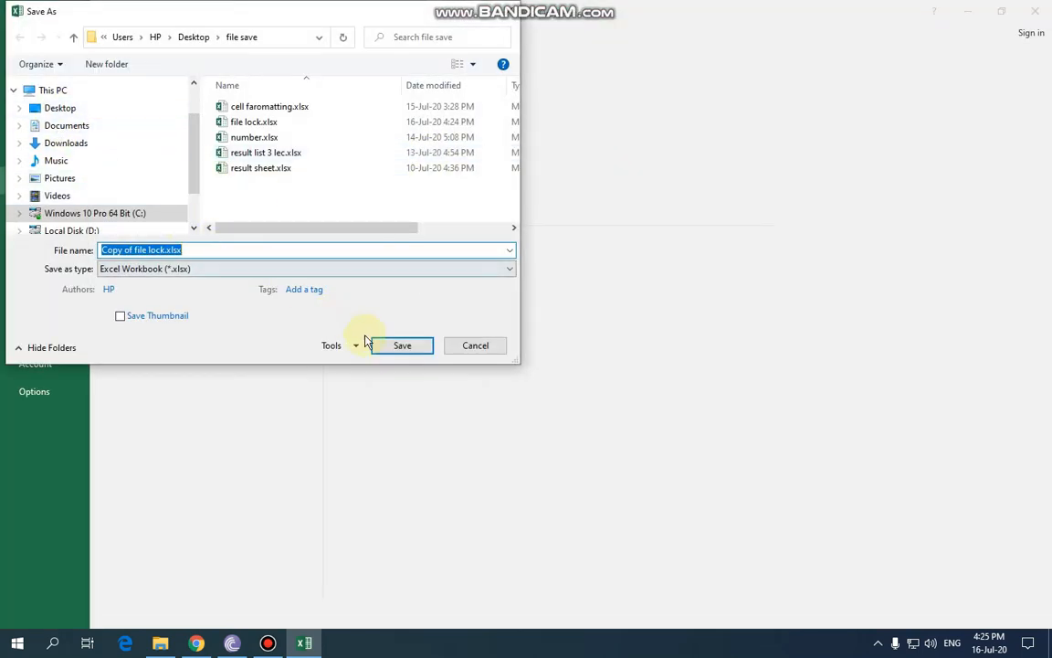
left_click(399, 344)
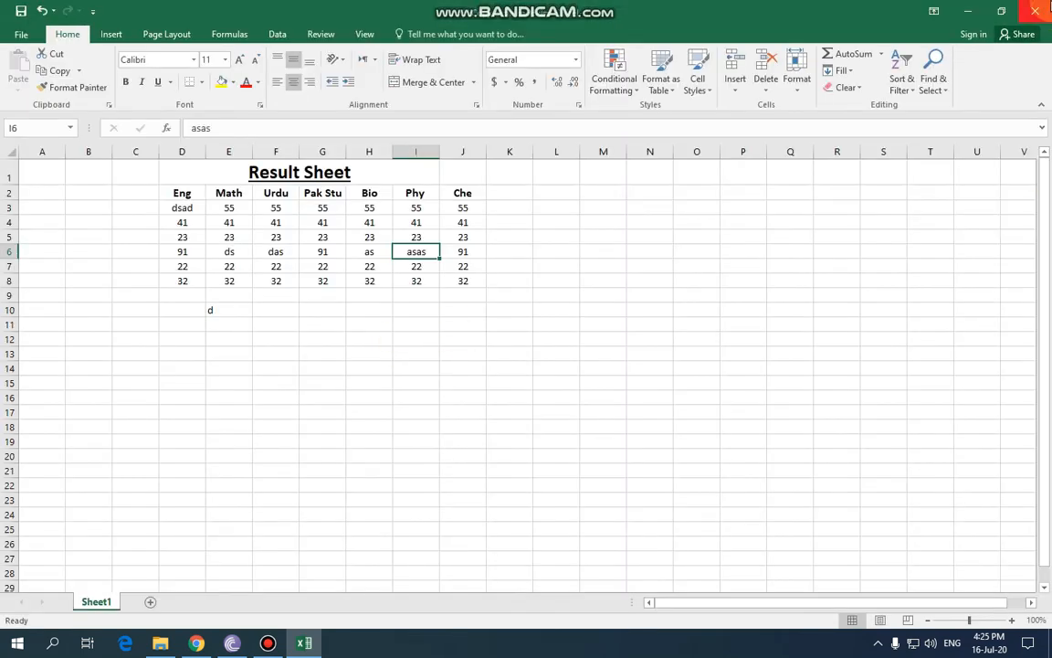
Close Excel, cancel the password prompt on Copy of file lock.xlsx, and delete that copy.
left_click(1035, 11)
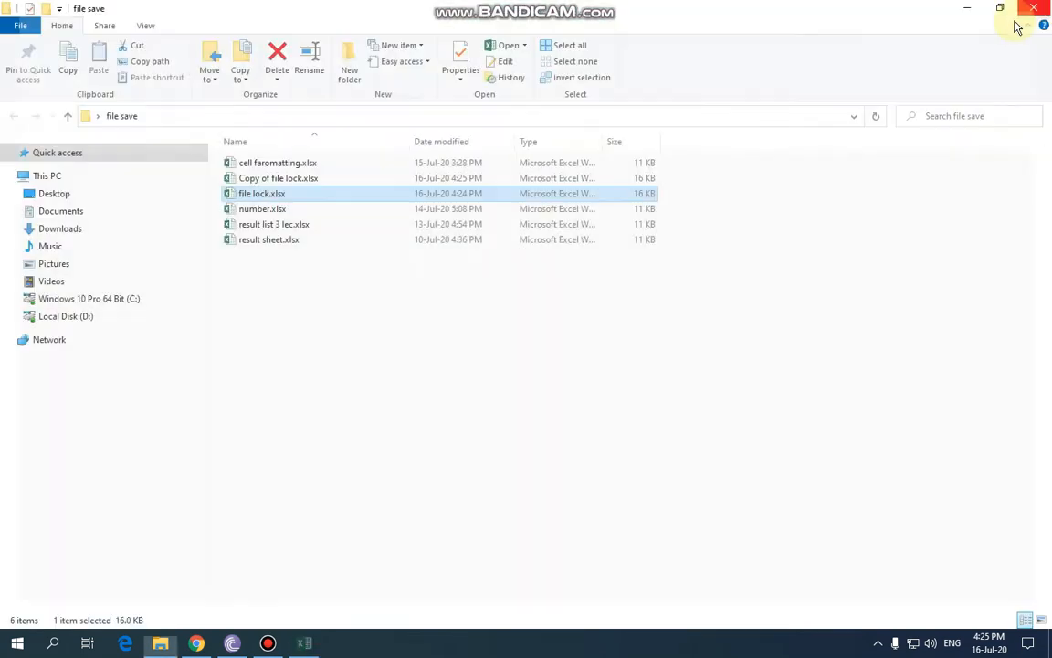
double_click(294, 180)
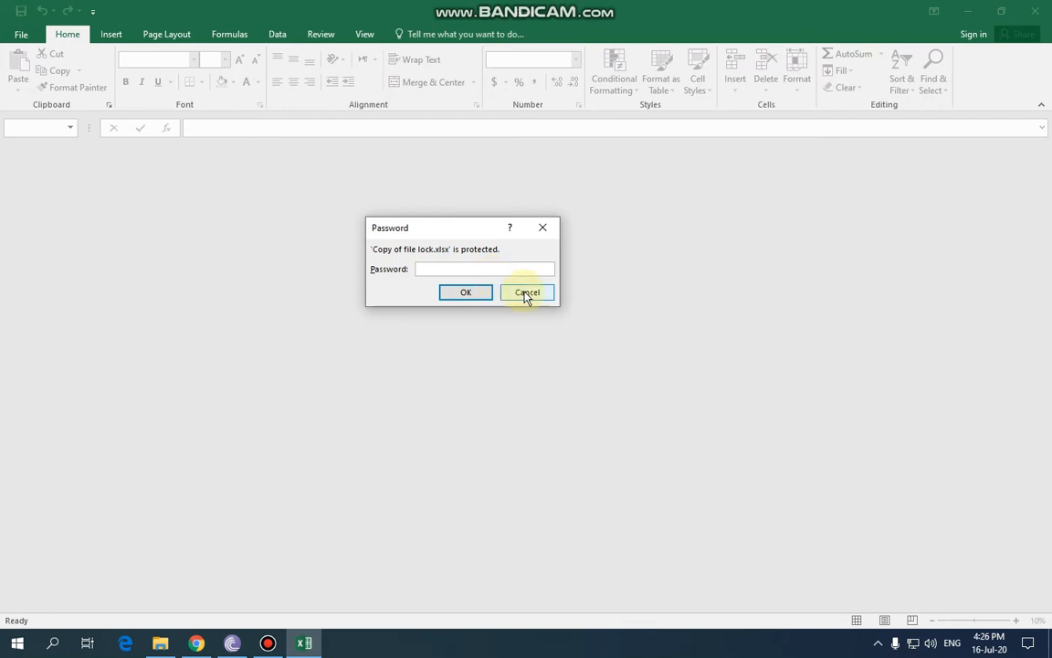
left_click(526, 294)
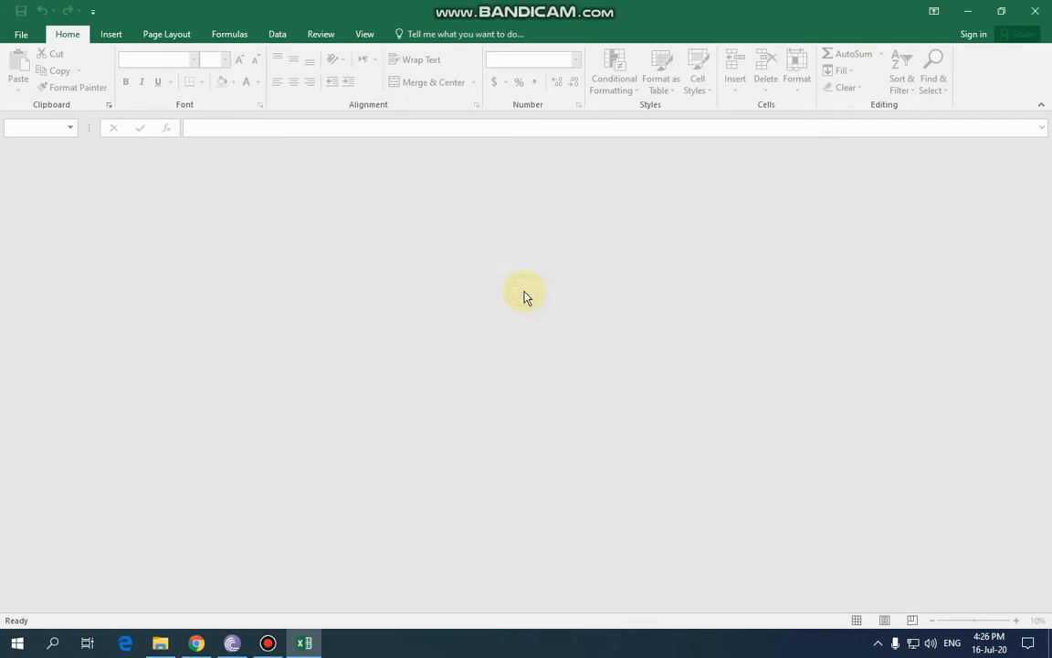
key("Delete")
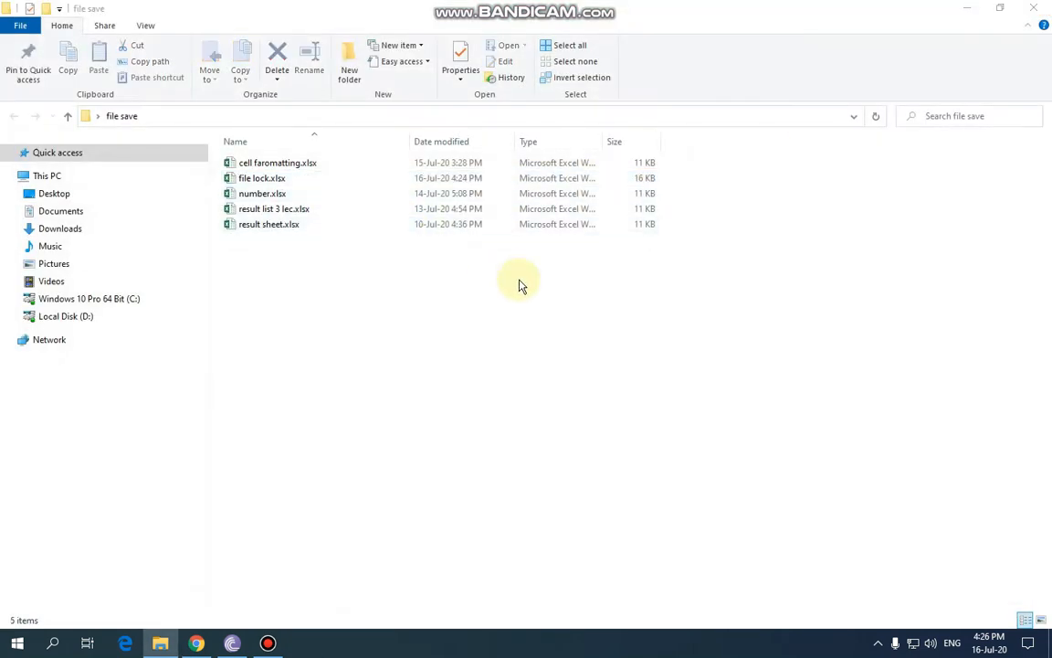
Open file lock.xlsx with the open password and the write-access password.
double_click(269, 178)
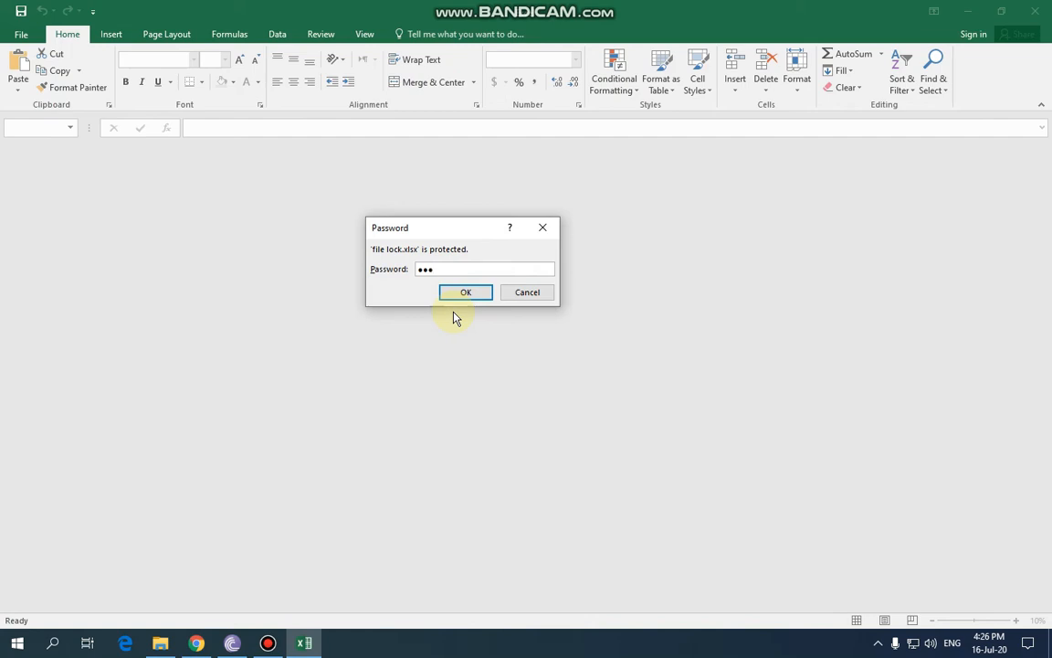
key("Return")
type("1")
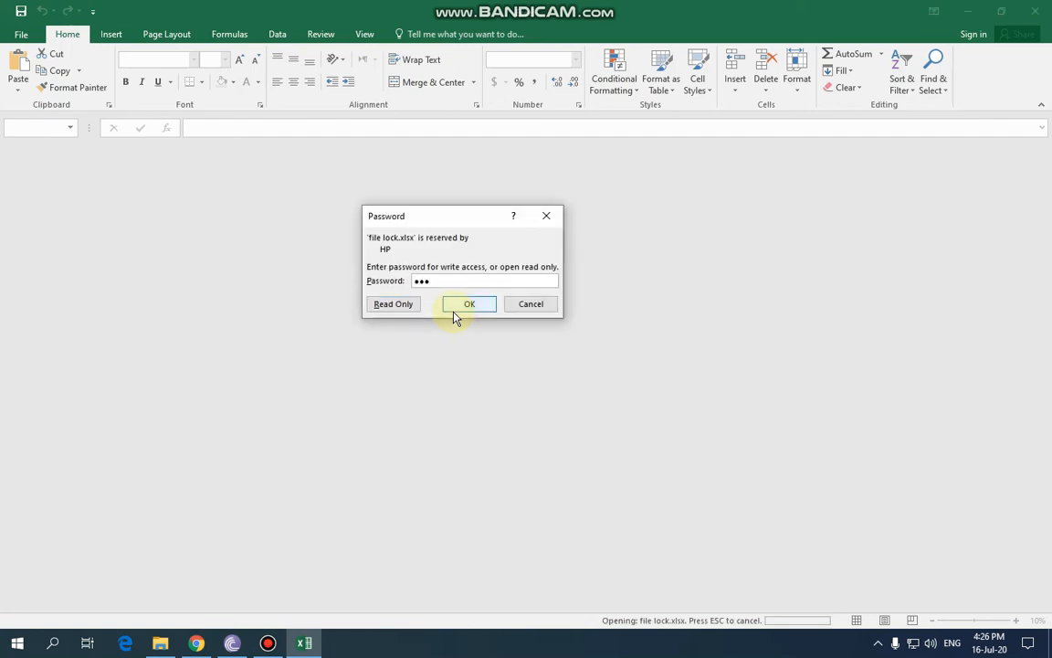
left_click(455, 312)
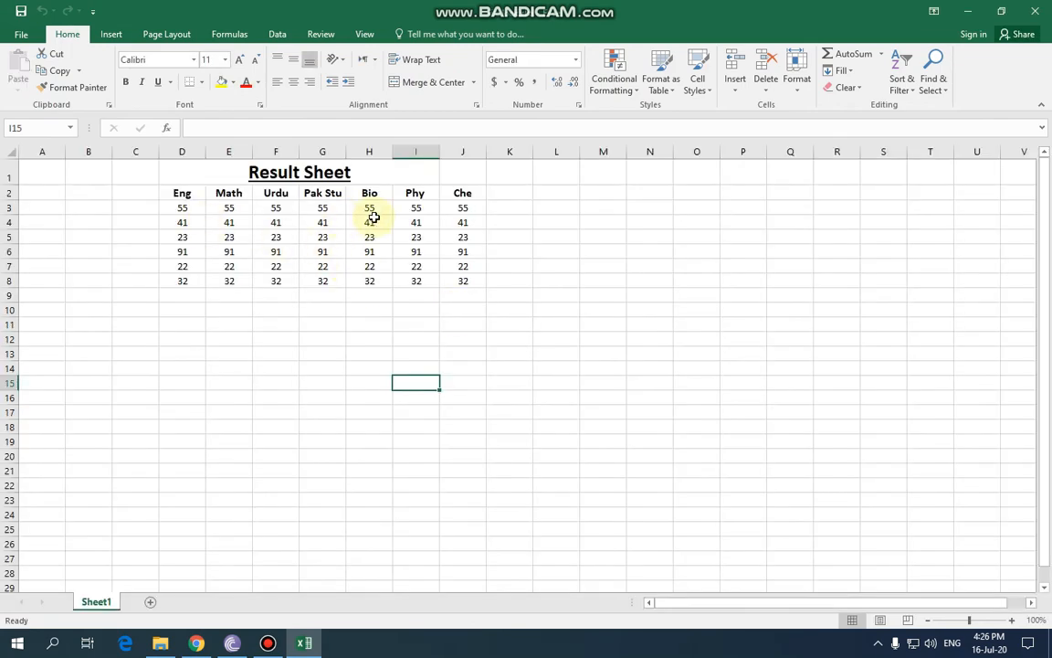
Change the Pak Stu mark in G8 to 55 and the Phy mark in I7 to 44.
left_click(326, 280)
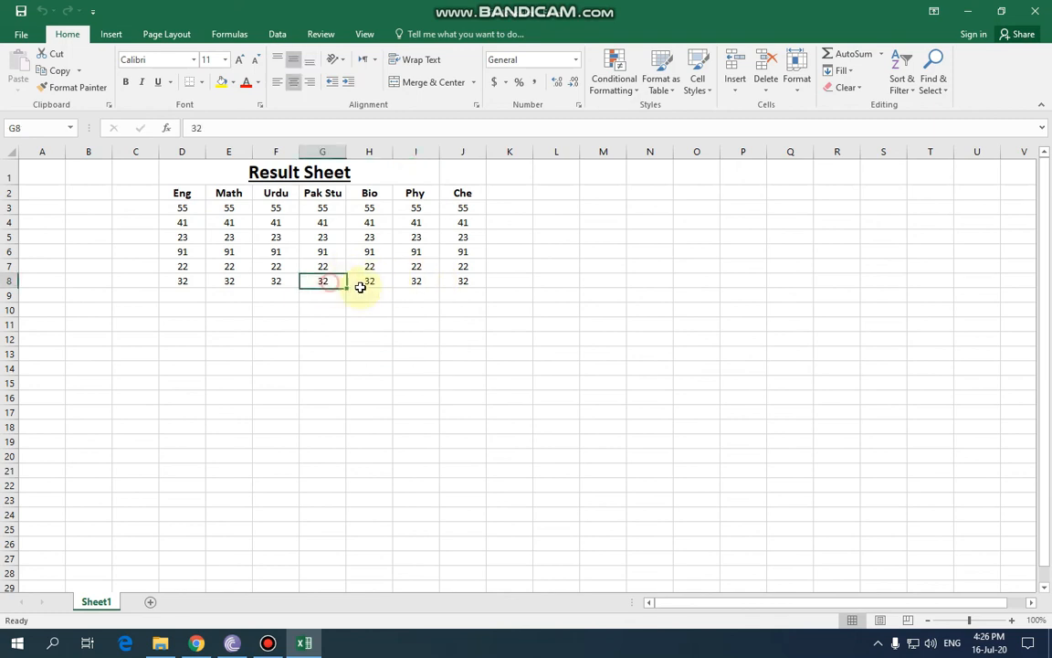
type("sa")
left_click(355, 309)
left_click(329, 279)
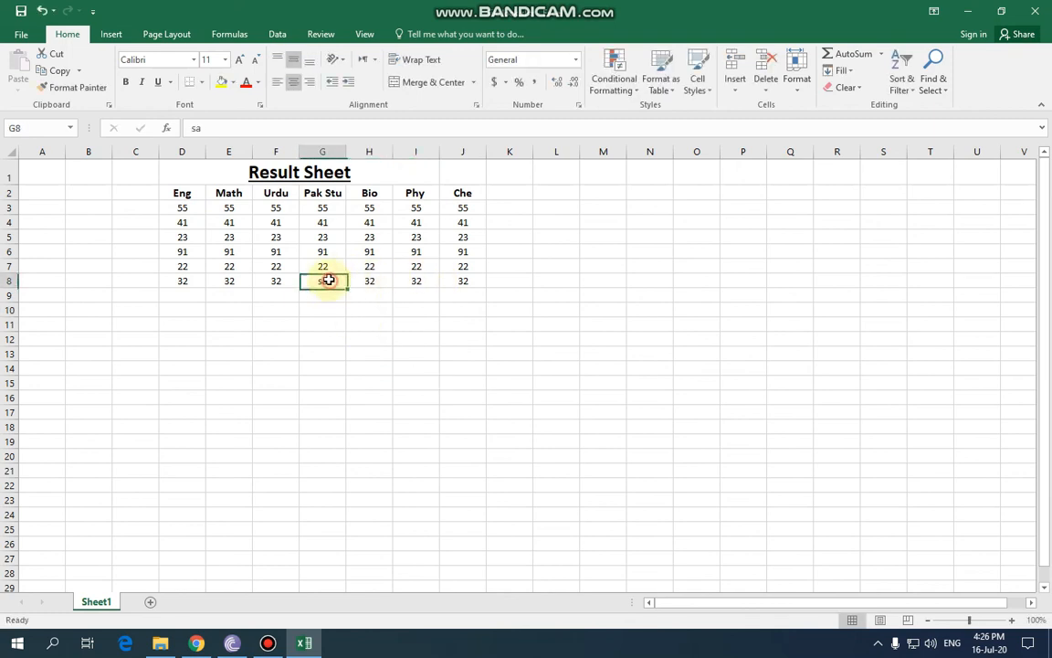
type("55")
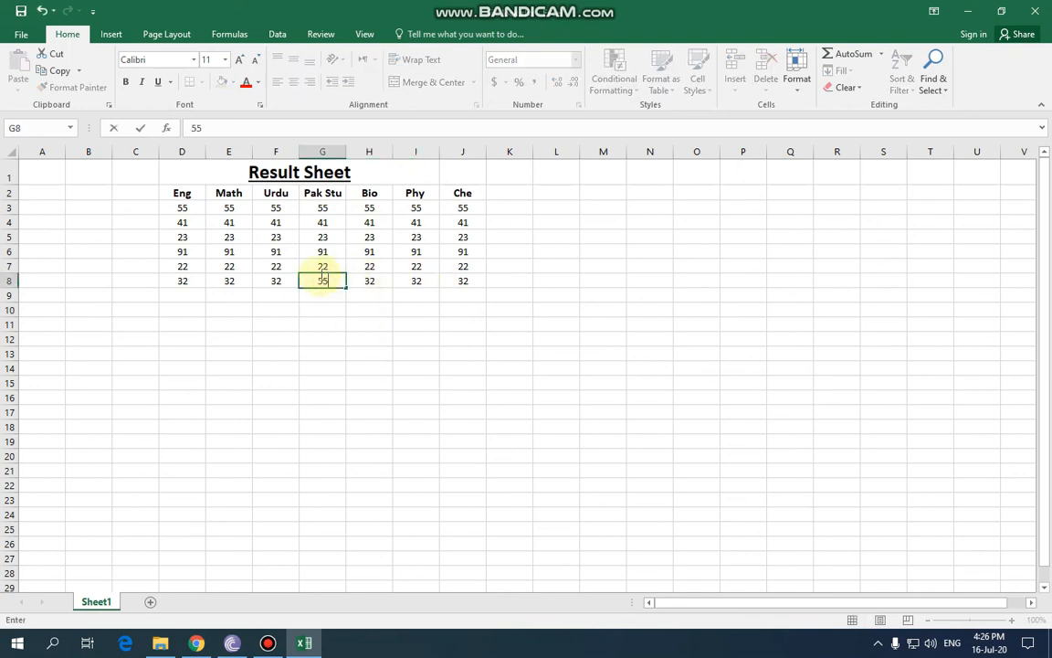
left_click(418, 266)
type("44")
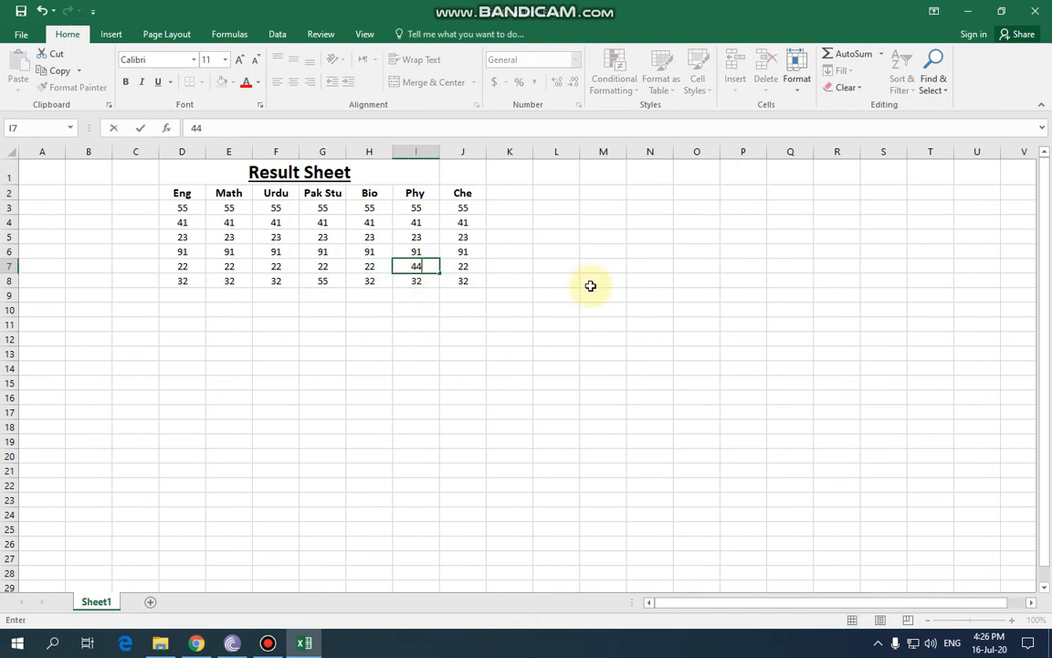
left_click(586, 282)
Bold the changed marks in G8 and I7, save the workbook, and close Excel.
left_click_drag(420, 266, 325, 275)
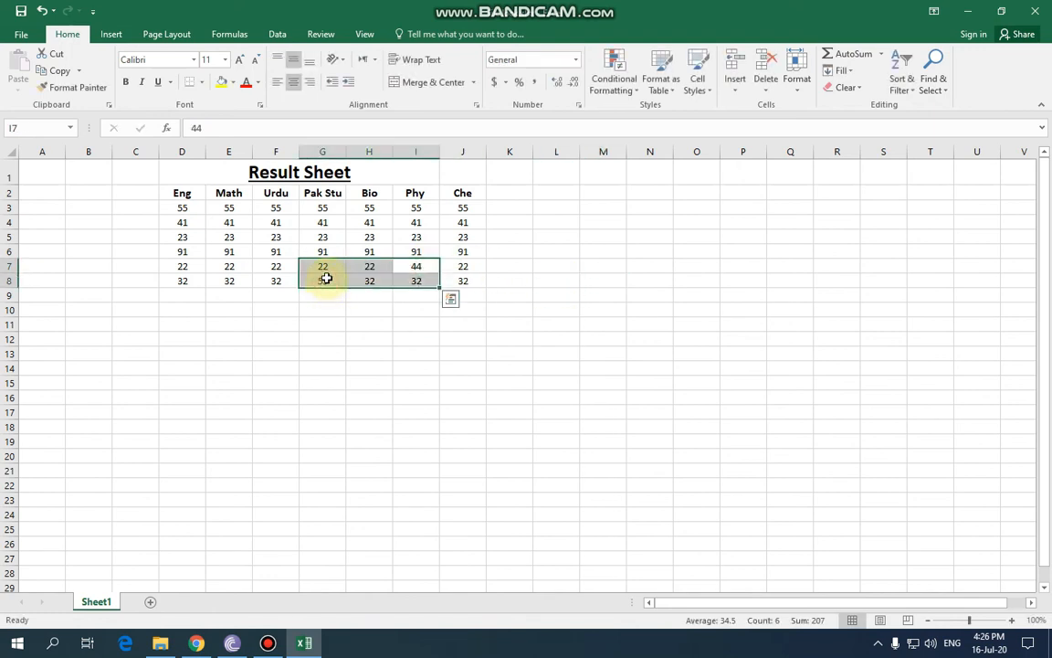
left_click(421, 269)
left_click(317, 280, "ctrl")
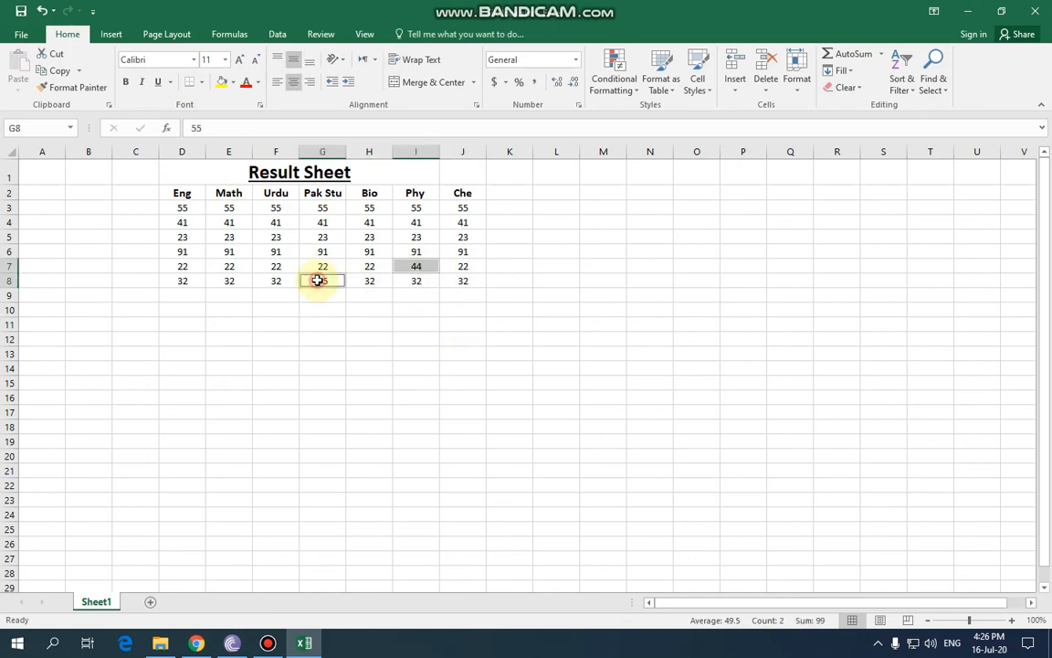
left_click(125, 82)
left_click(470, 379)
key("ctrl+s")
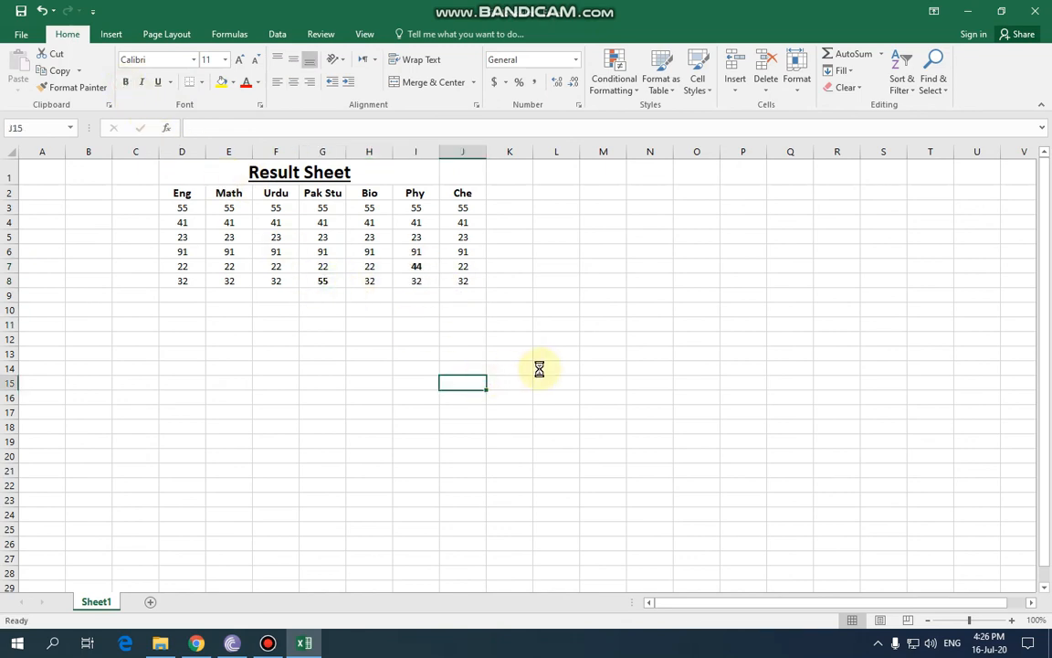
left_click(1035, 11)
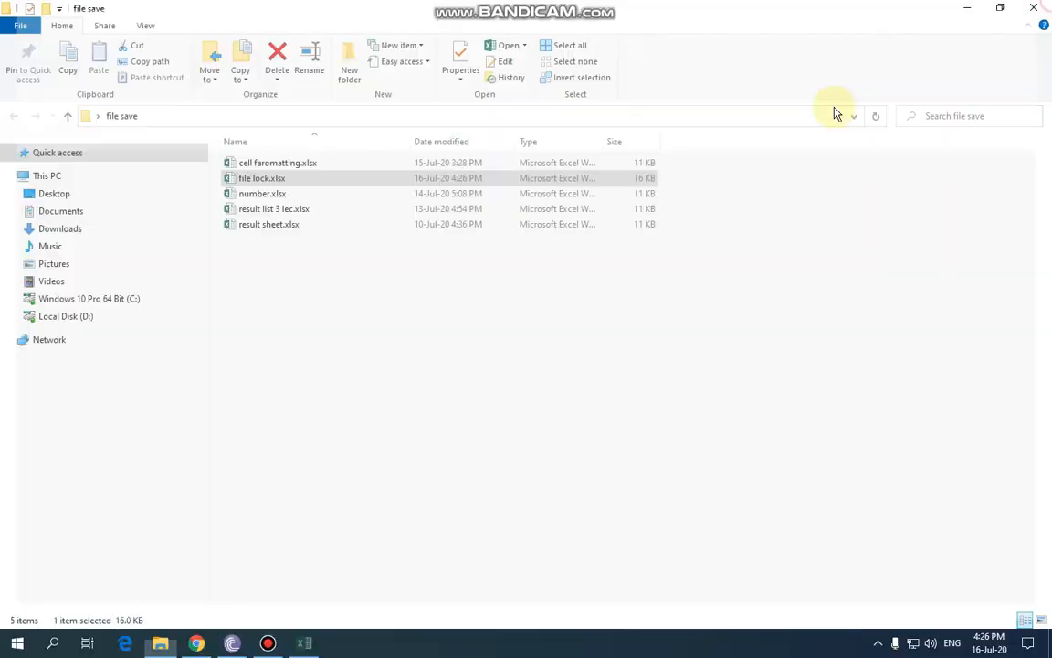
Reopen file lock.xlsx with the open and modify passwords to see the bold 55 and 44.
double_click(254, 180)
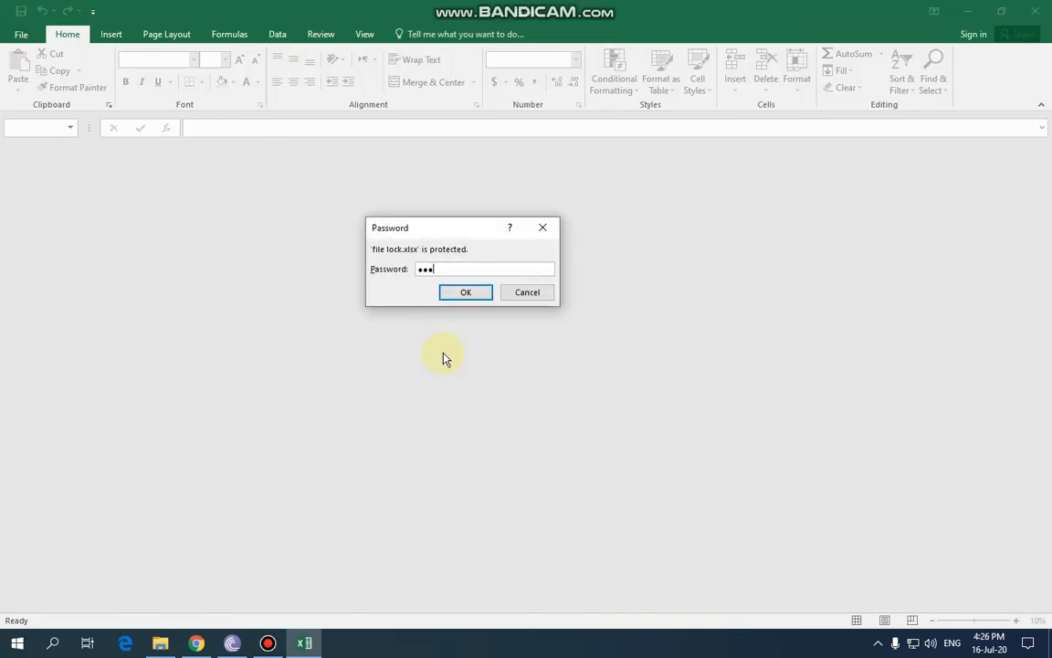
key("Return")
type("1")
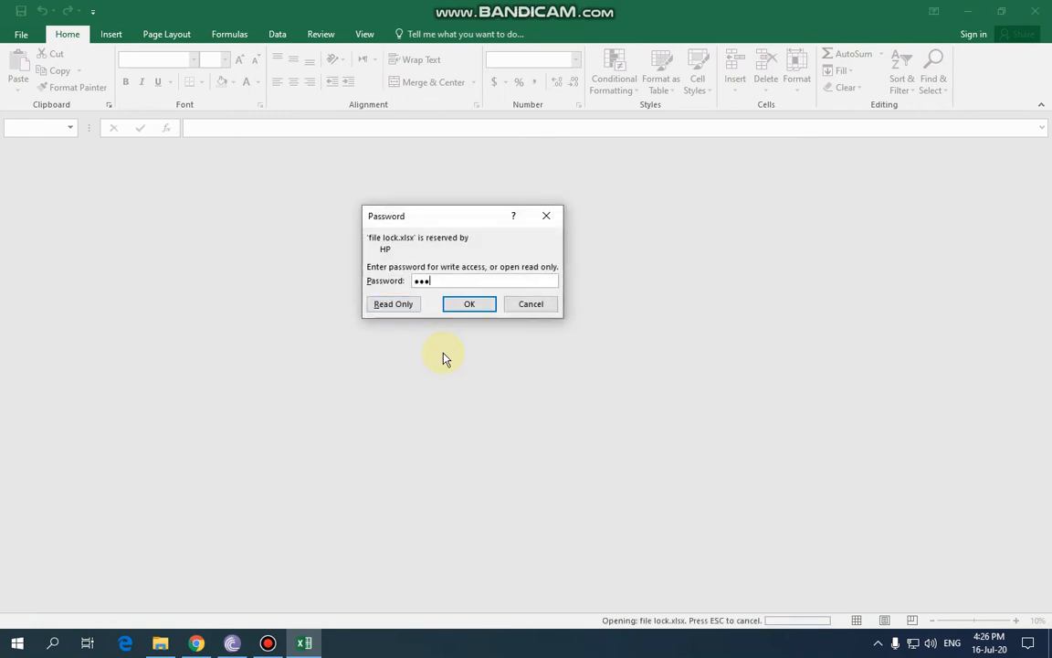
type("23")
key("Return")
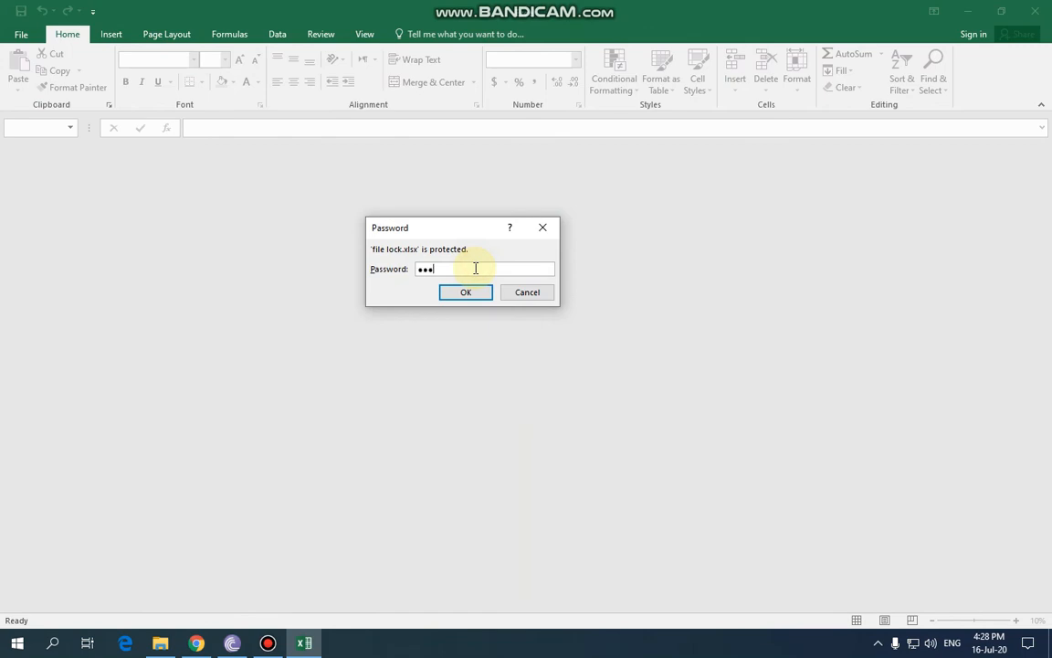
key("Return")
type("123")
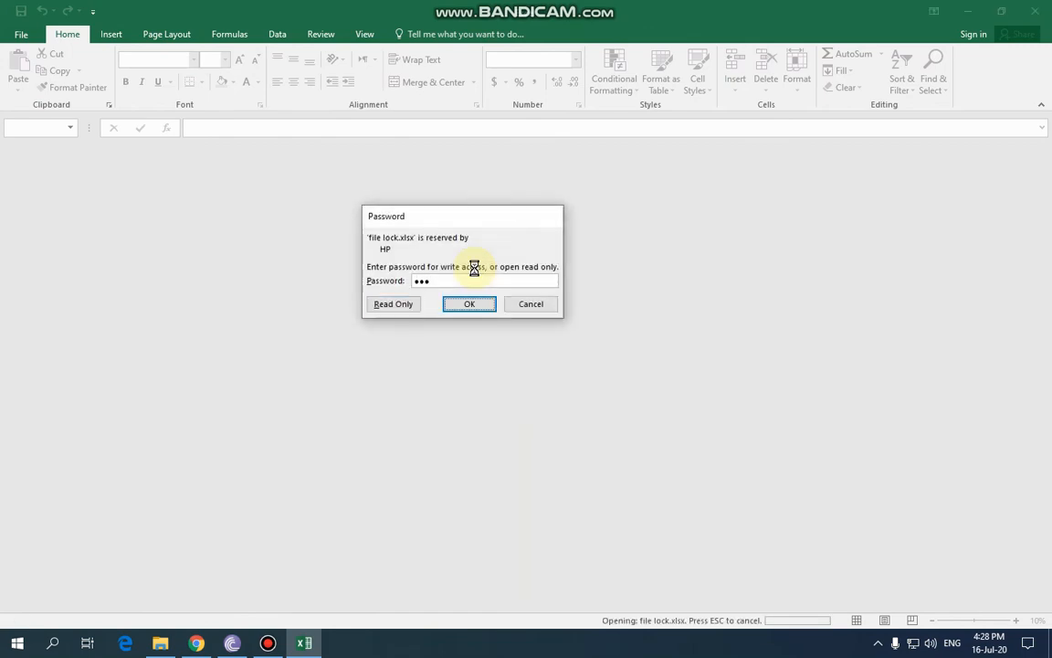
key("Return")
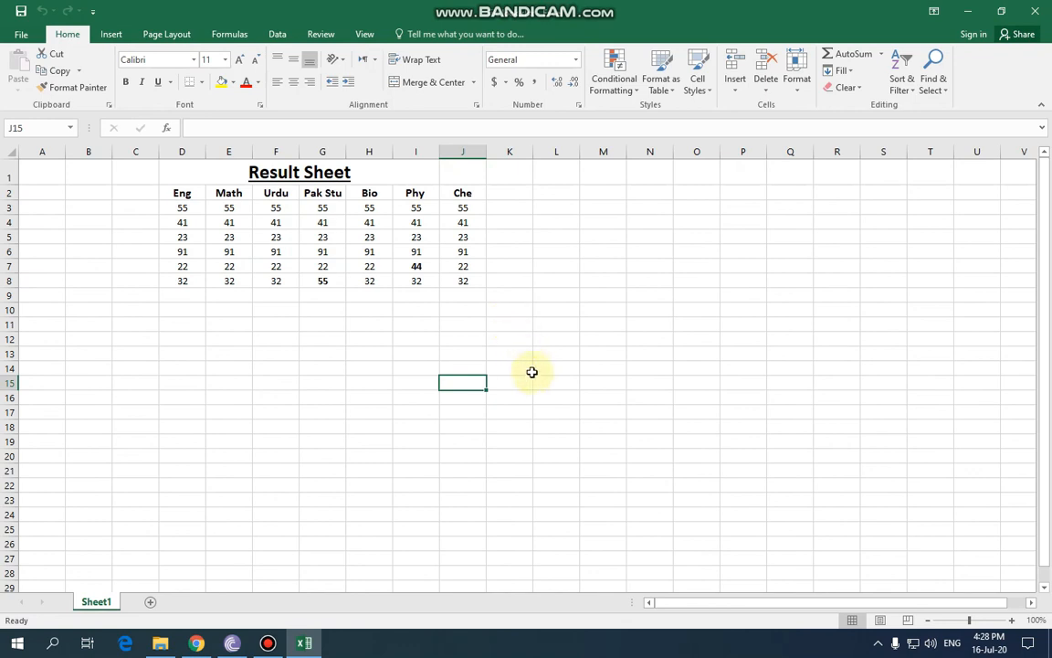
scroll(534, 375, "up", 5)
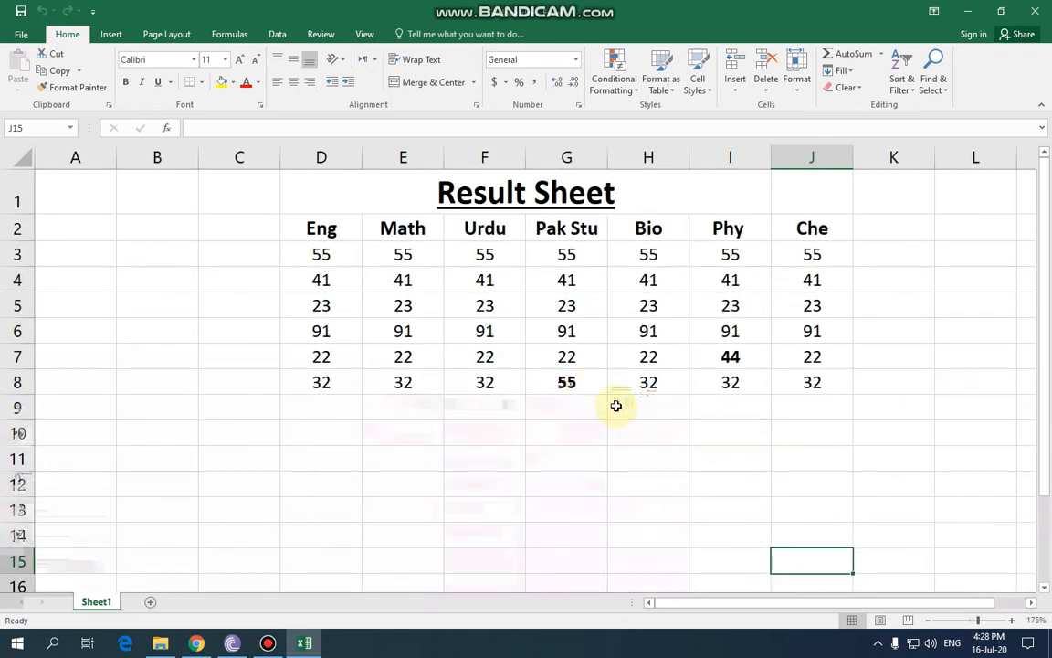